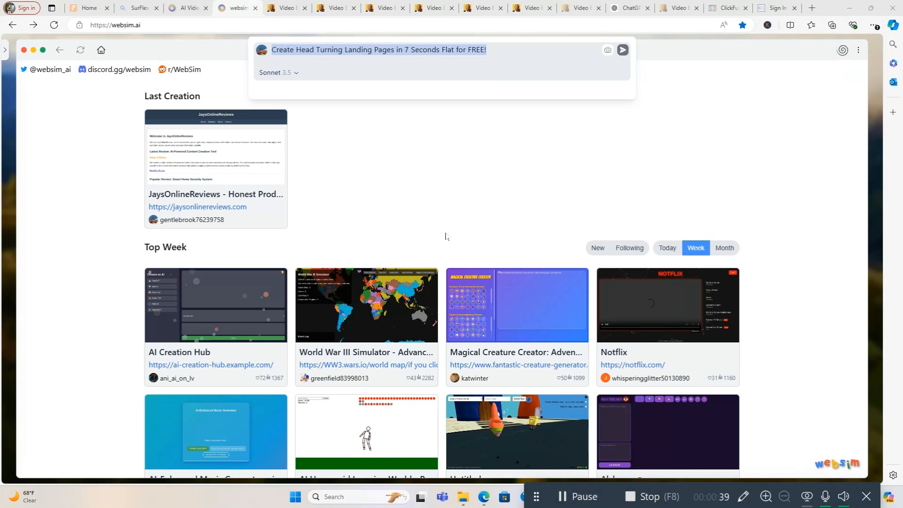
Review the jaysonlinereviews.com landing page from its headline through the bullet points to the e-mail sign-up form.
mouse_move(281, 10)
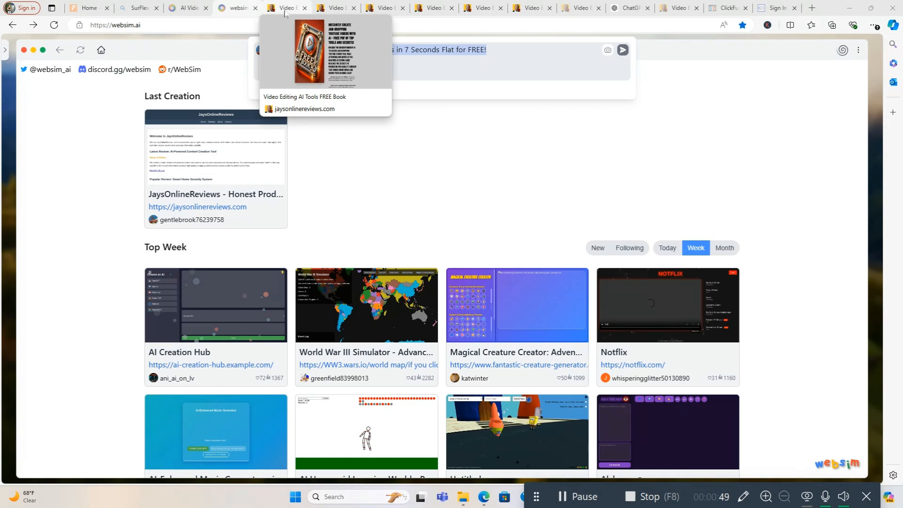
left_click(280, 10)
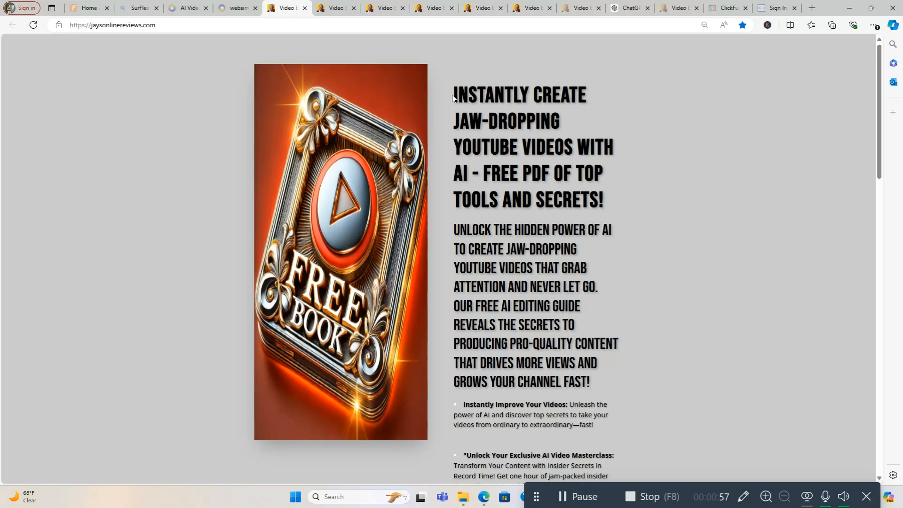
scroll(624, 336, "down", 1)
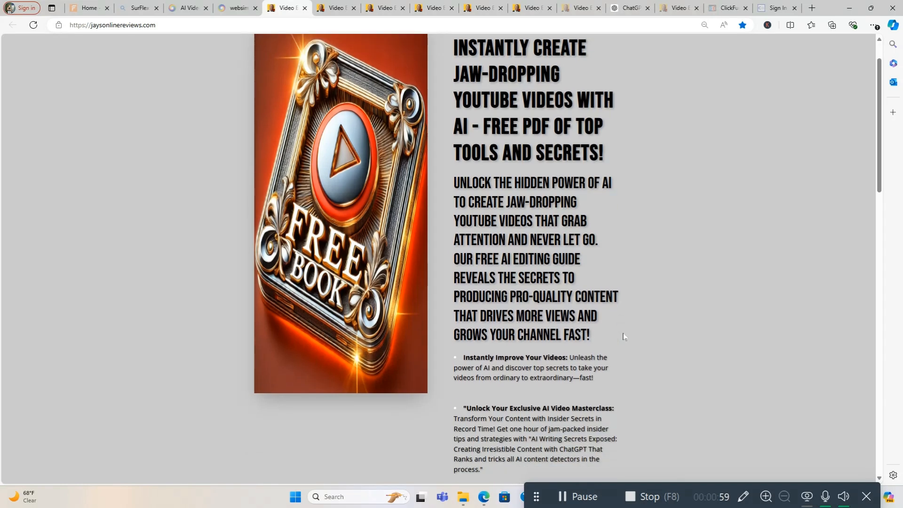
scroll(624, 336, "down", 5)
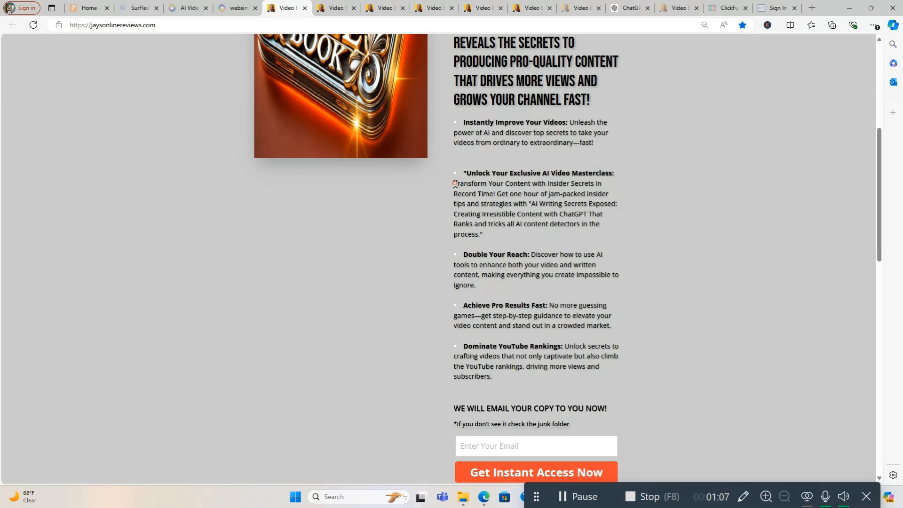
left_click_drag(455, 184, 457, 185)
left_click(708, 359)
scroll(740, 410, "up", 6)
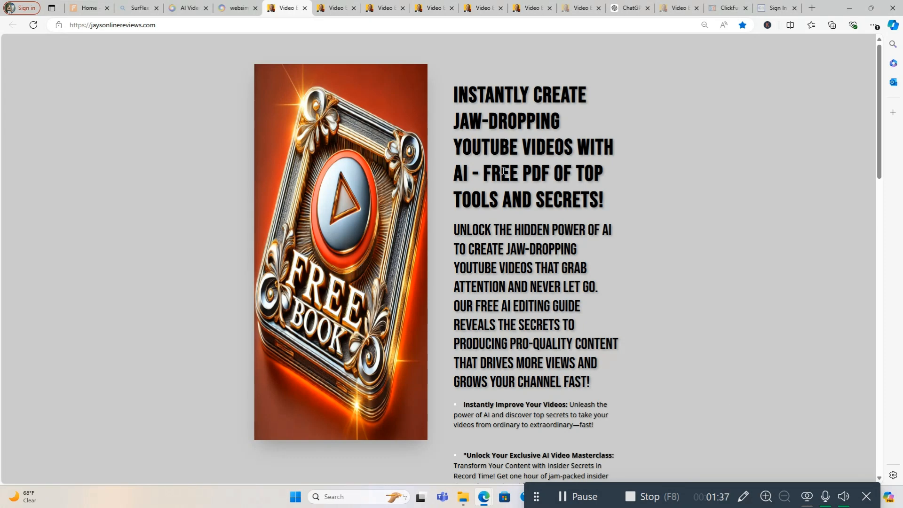
Copy the landing page text from the main headline through the "Dominate YouTube Rankings" bullet.
left_click_drag(446, 93, 658, 292)
scroll(656, 290, "down", 5)
scroll(658, 292, "down", 2)
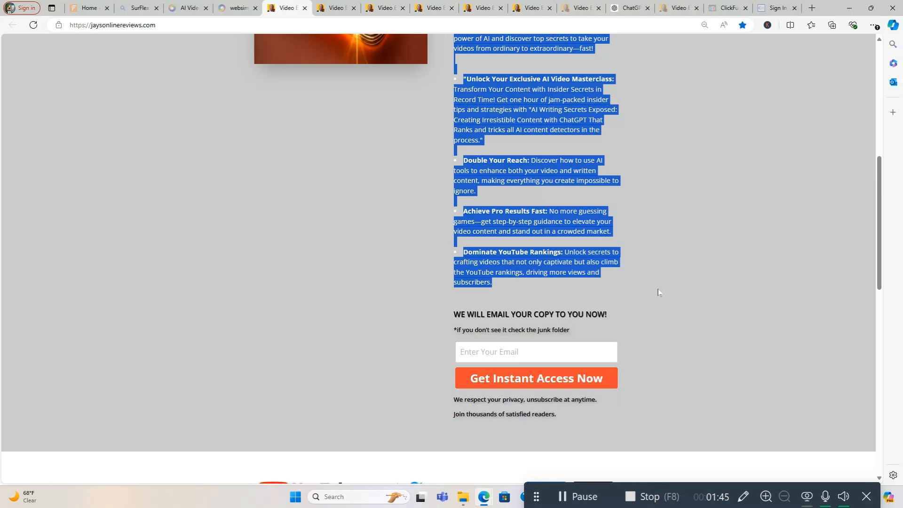
right_click(569, 254)
left_click(588, 261)
scroll(675, 331, "up", 8)
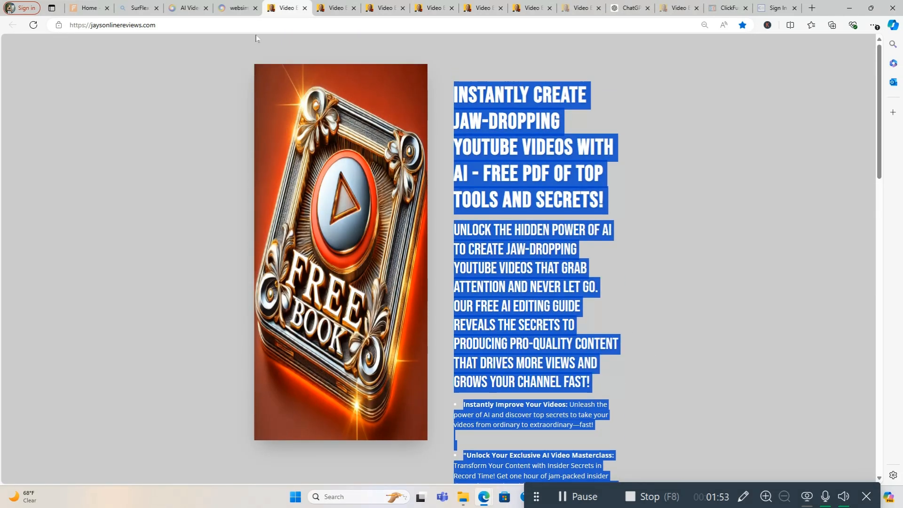
left_click(237, 9)
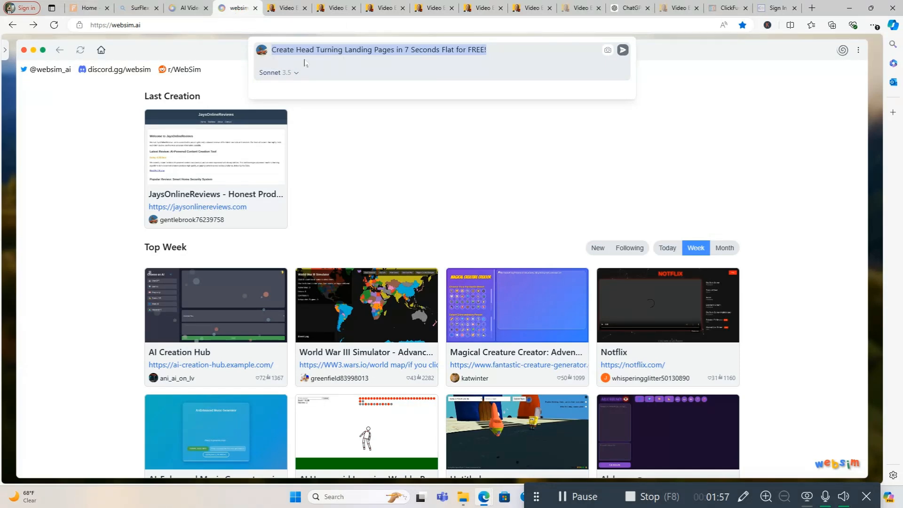
key("BackSpace")
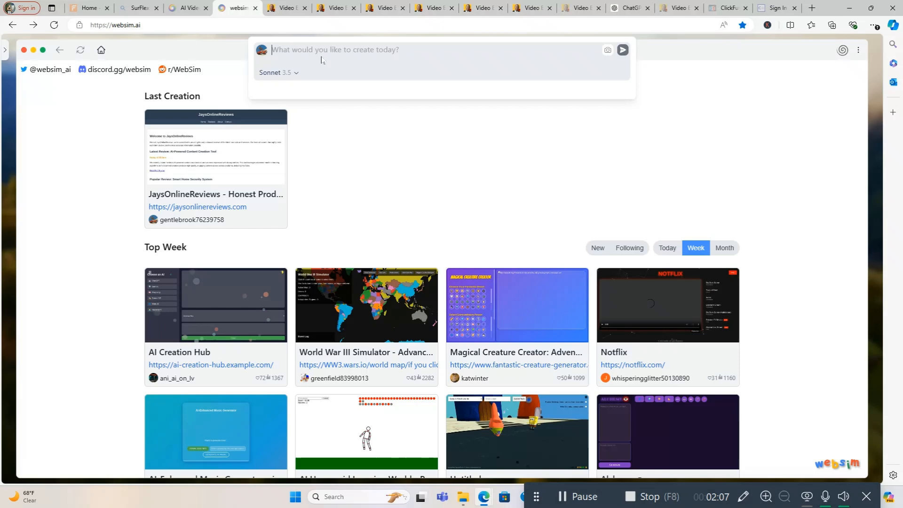
type("I want you t")
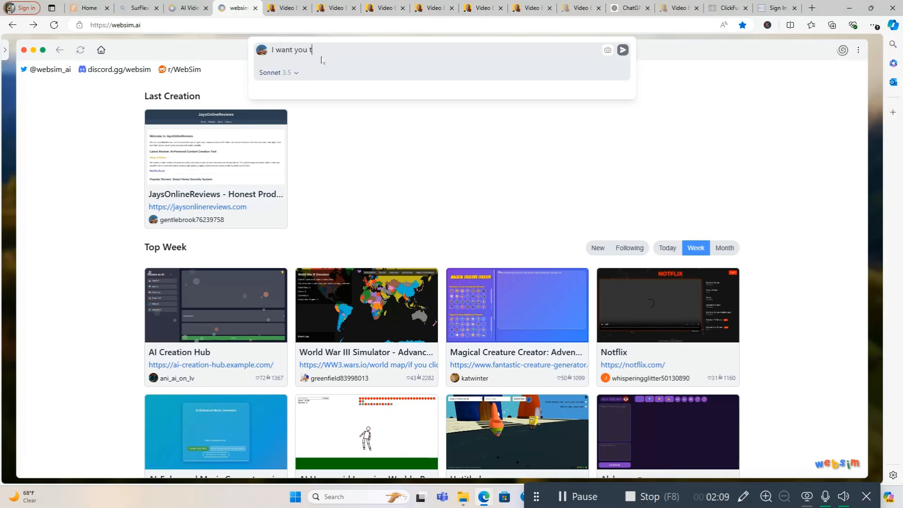
type("o create a landing page that")
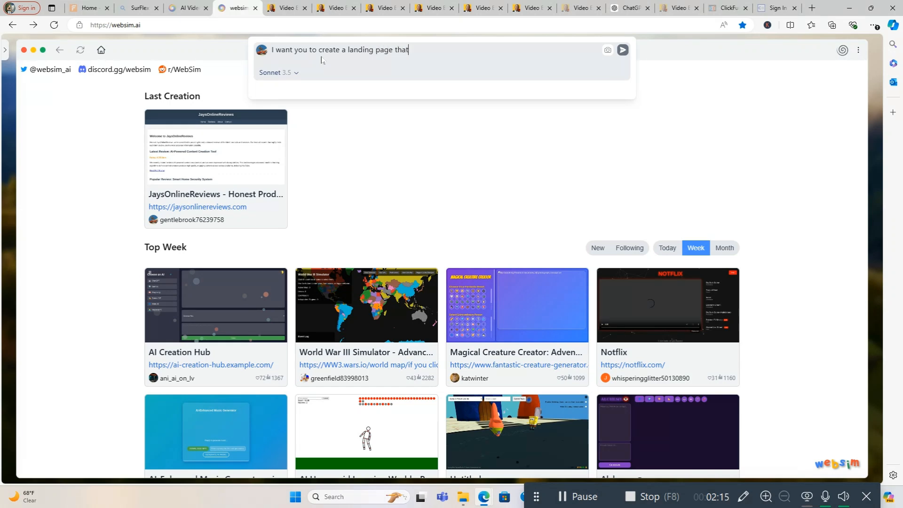
type(" exactly models my homep")
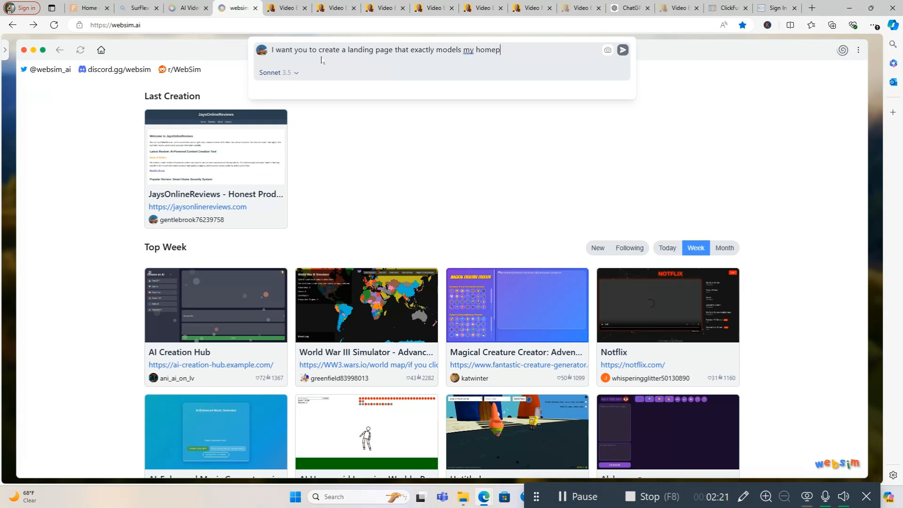
type("age which is ht")
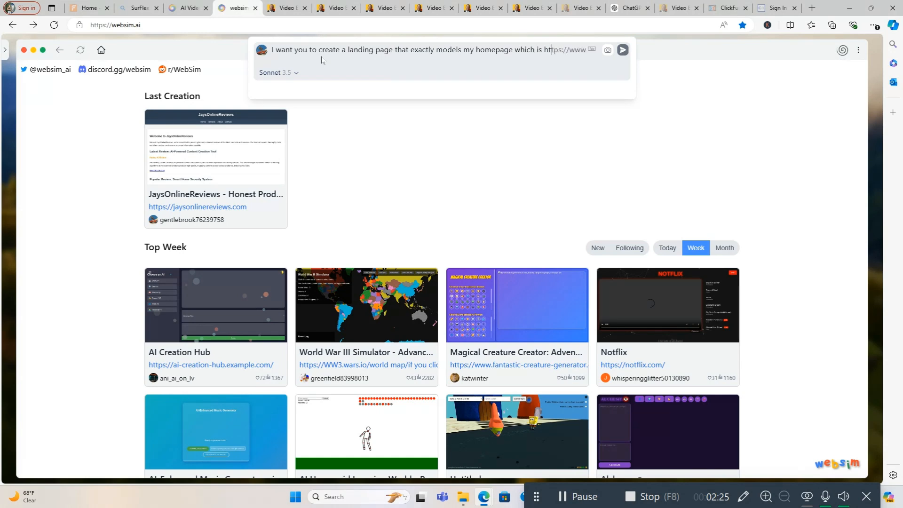
type("tps://jaysonlinerev")
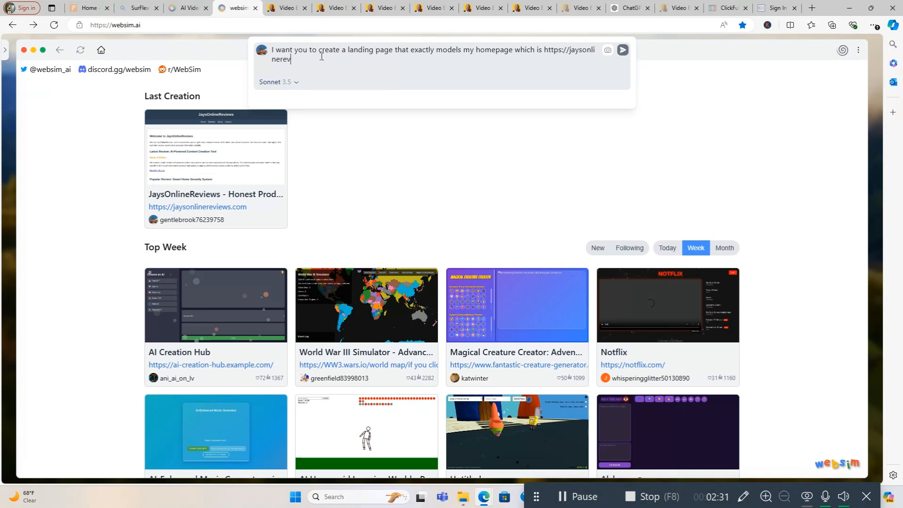
type("iews.com I want you to")
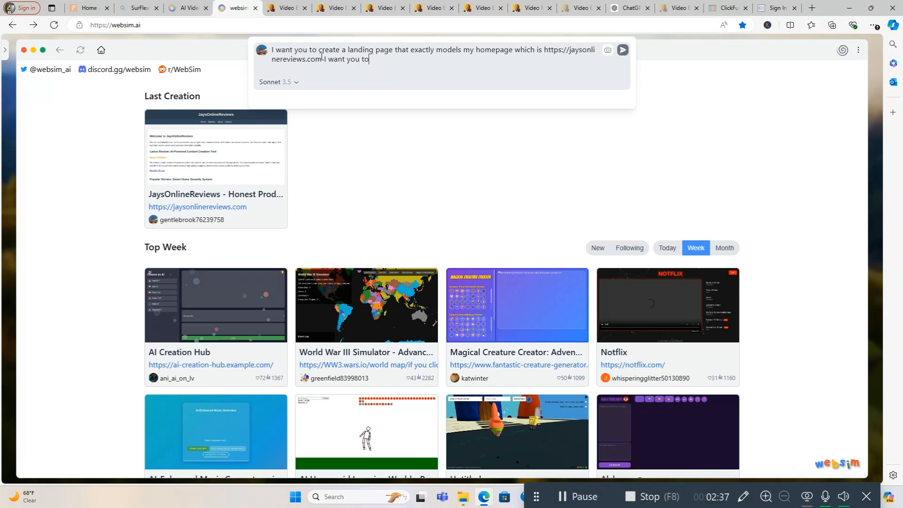
type(" create a call toa ction button that")
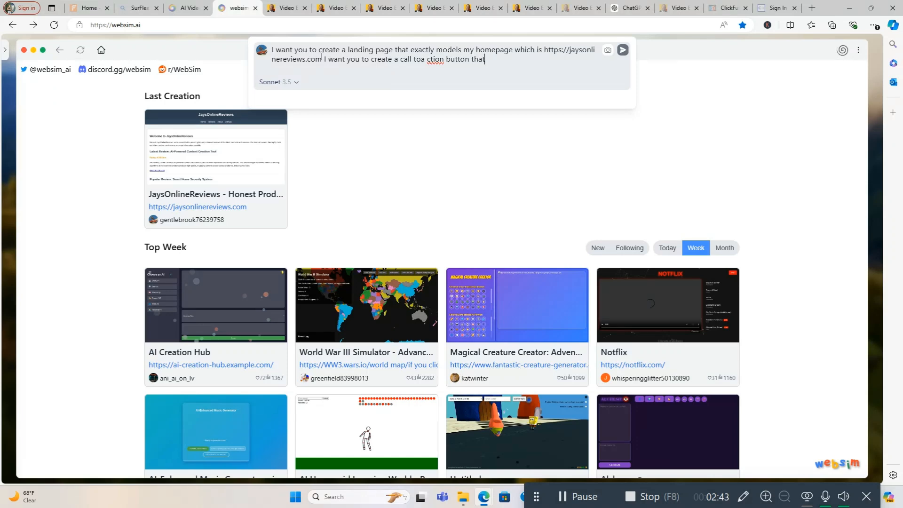
type(" links to my Url https://jaysonline")
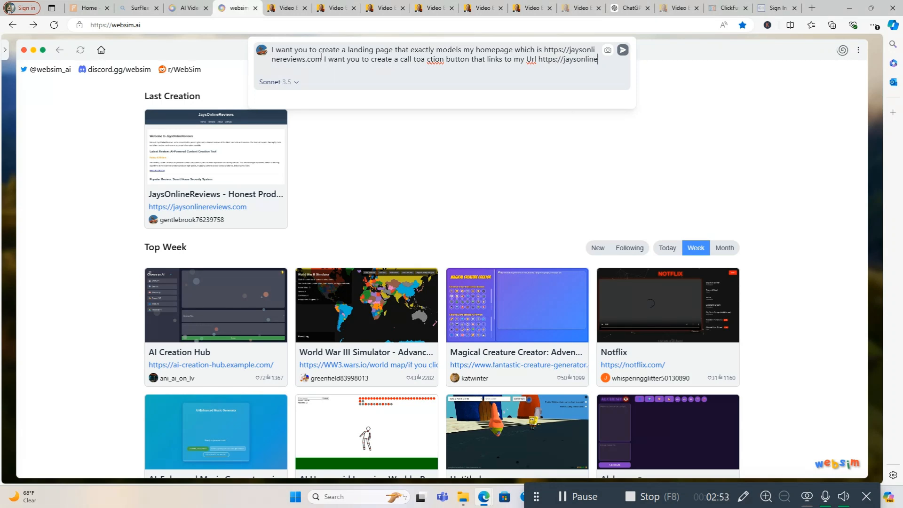
type("reviews.com")
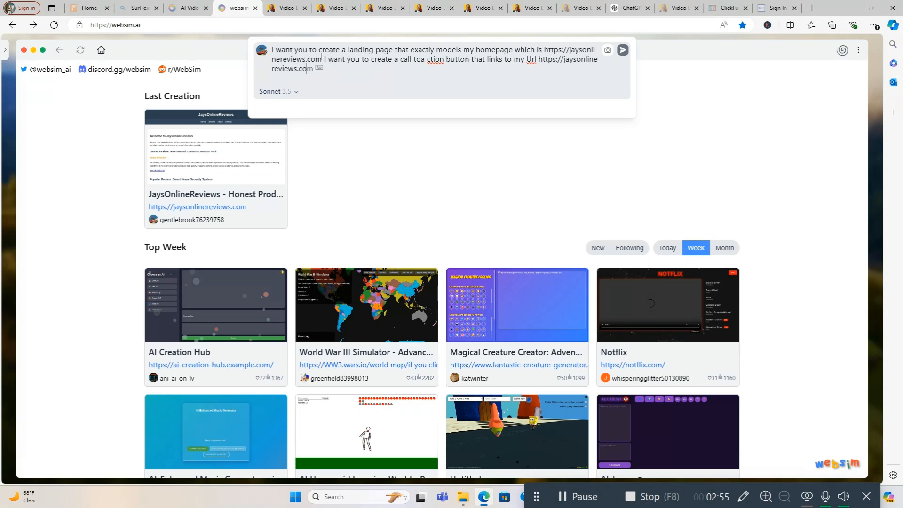
type(" when clicked and ope")
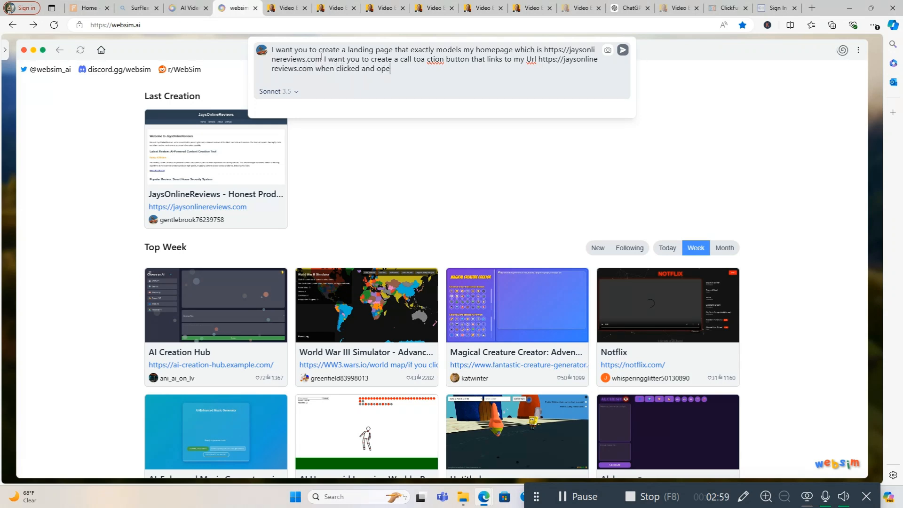
type("ns in a new")
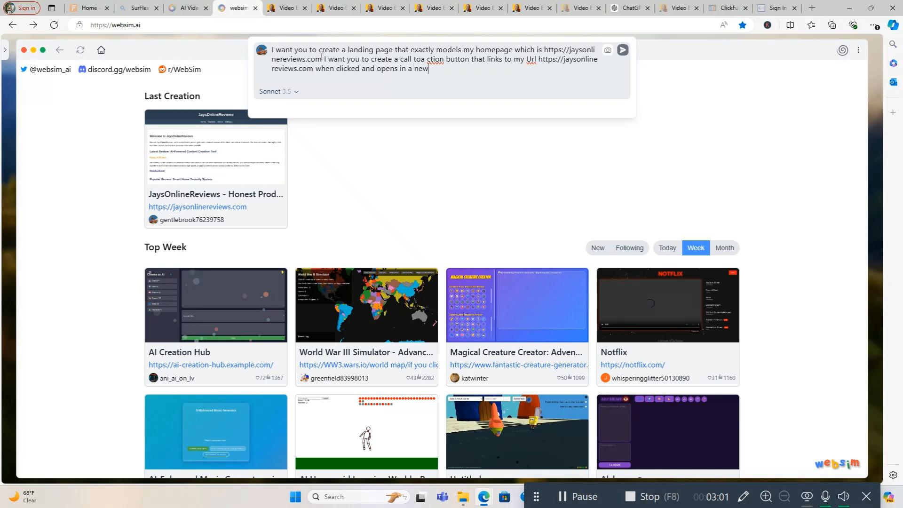
type(" tab.")
Correct the misspelled "call to action" wording in the prompt and submit it to generate the page.
left_click(421, 59)
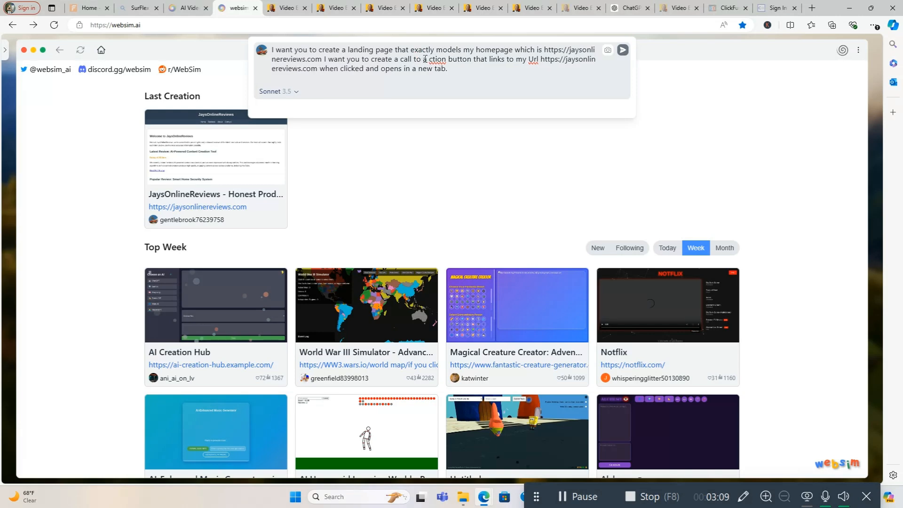
left_click(424, 57)
key("BackSpace")
type("c")
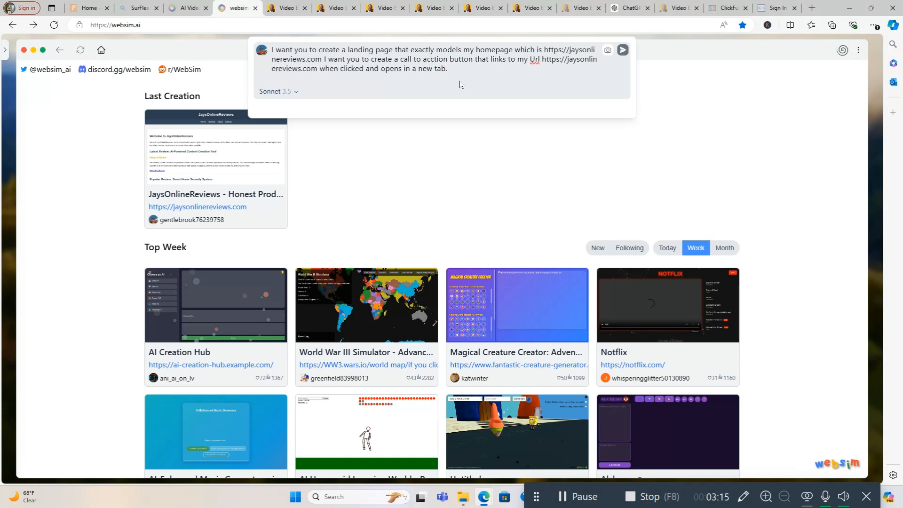
key("Delete")
key("Return")
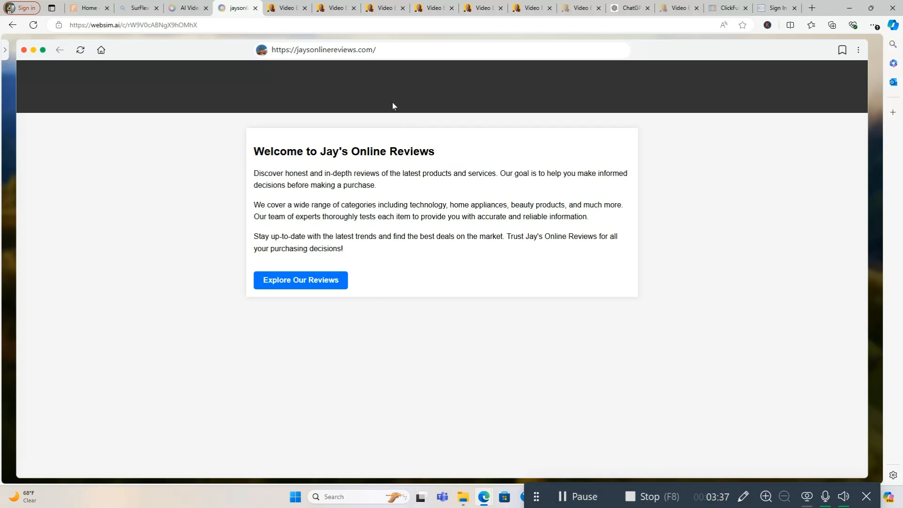
After the URL in the prompt, add "keep the same but model it after this text:" with the copied landing page text, and submit it.
left_click(395, 48)
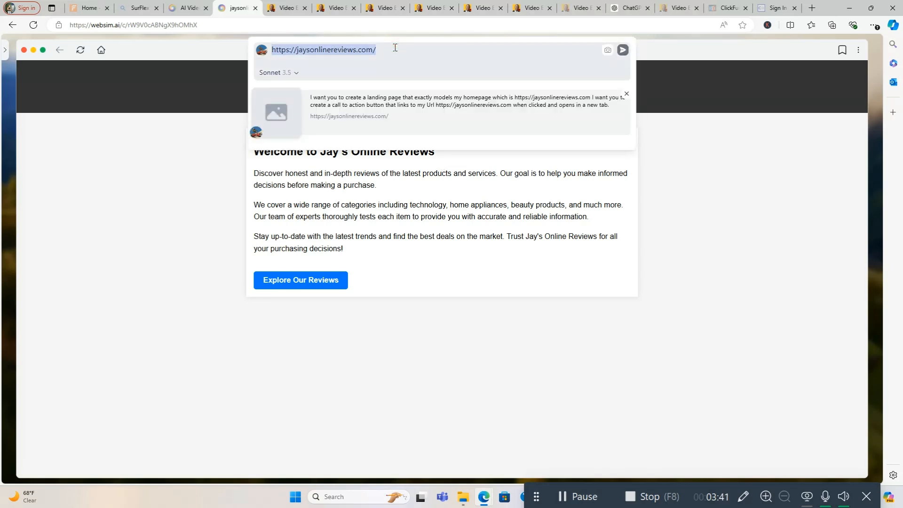
left_click(395, 47)
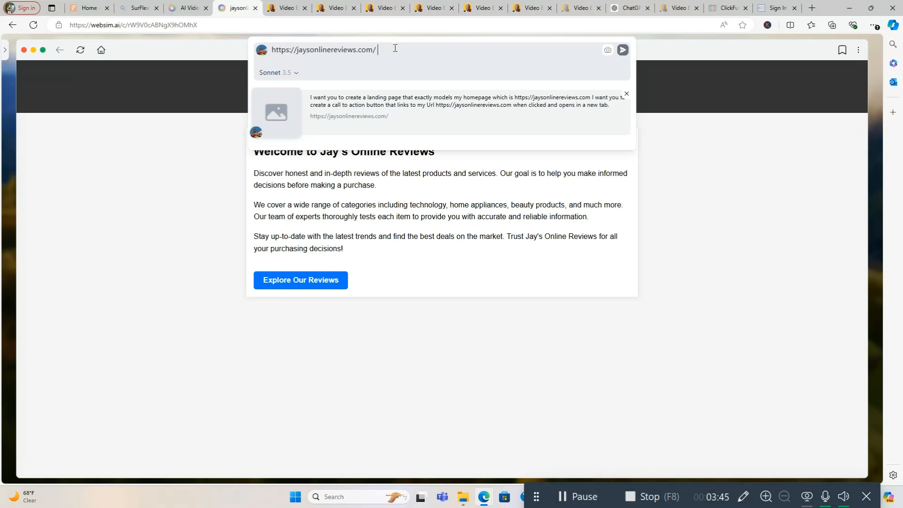
type("ep the same but model it after this te")
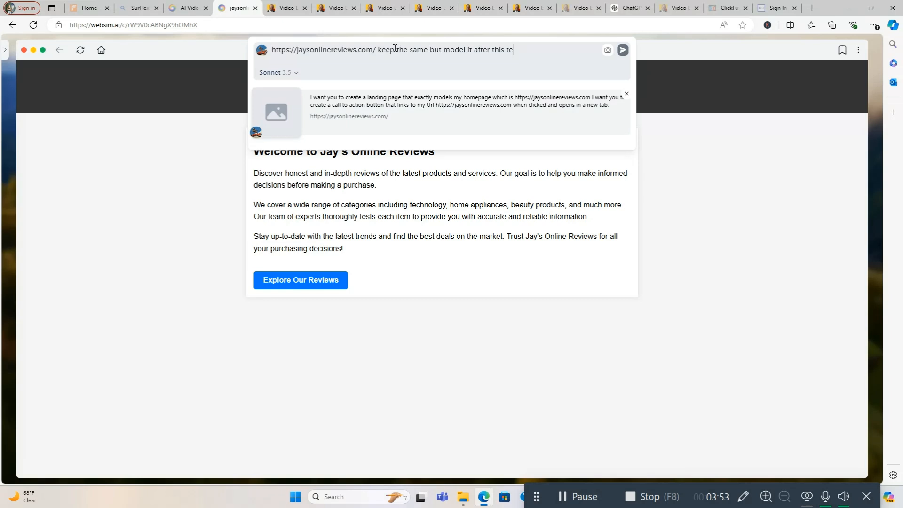
type("xt:")
right_click(534, 51)
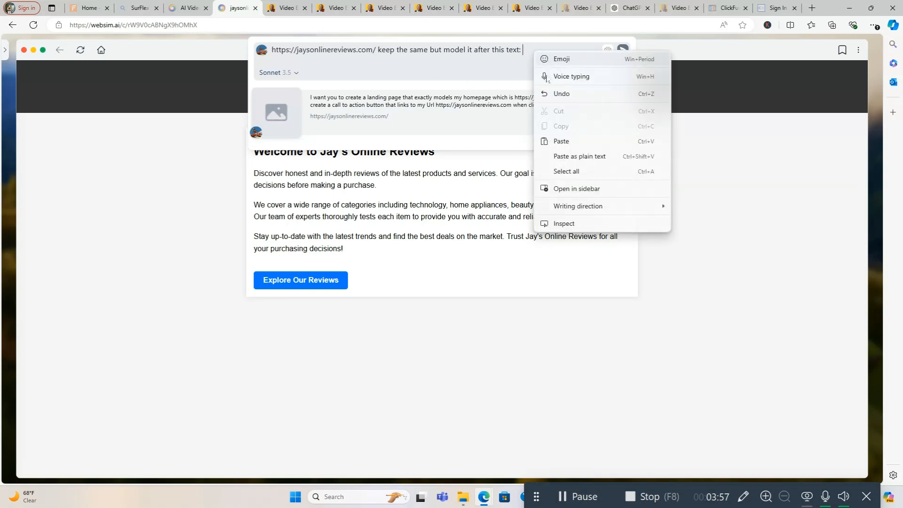
left_click(569, 142)
key("Return")
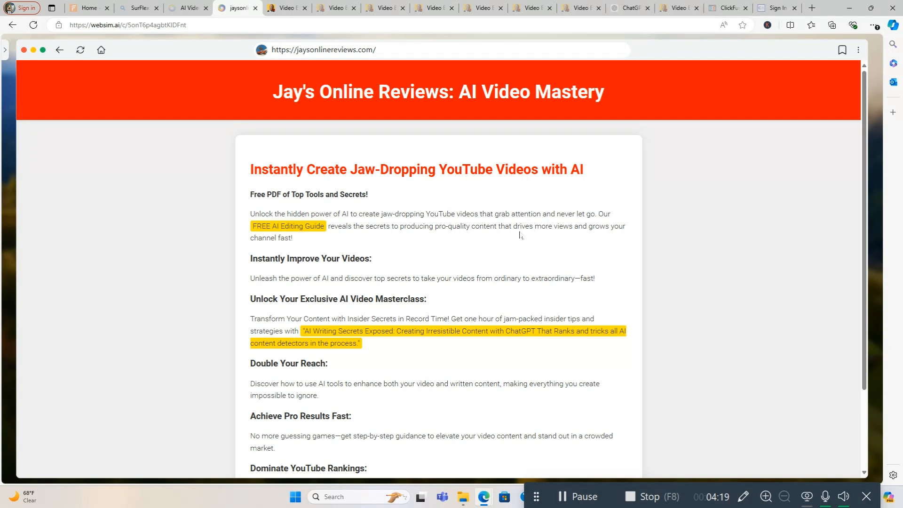
Test the "Get Your Free AI Video Guide Now!" button on the generated page and return to the WebSim page.
scroll(535, 238, "down", 2)
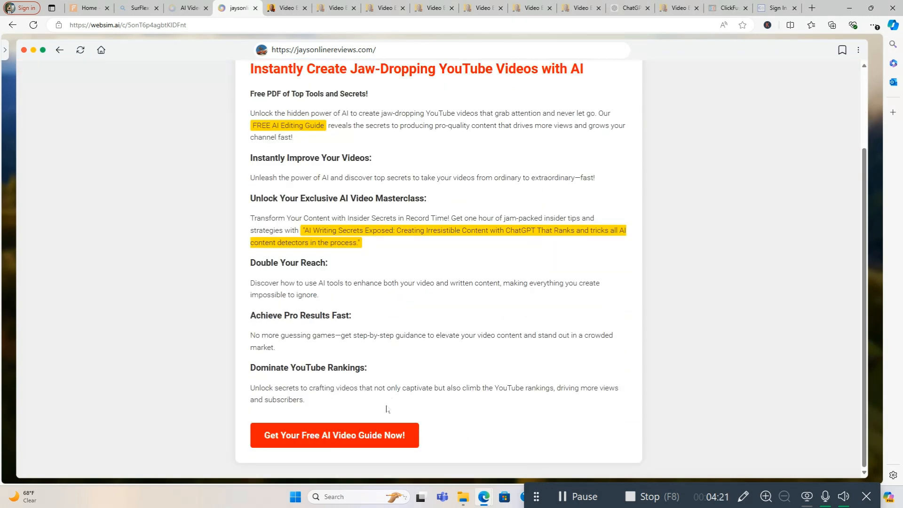
left_click(372, 437)
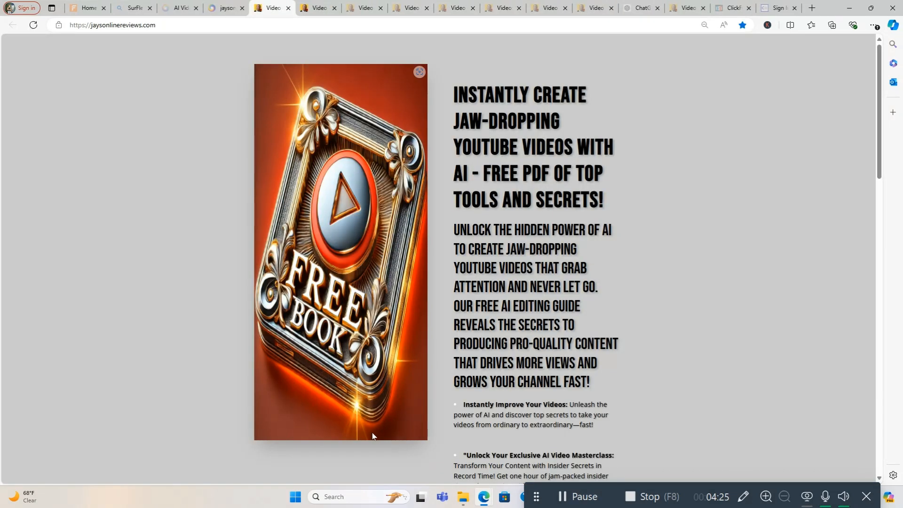
mouse_move(227, 11)
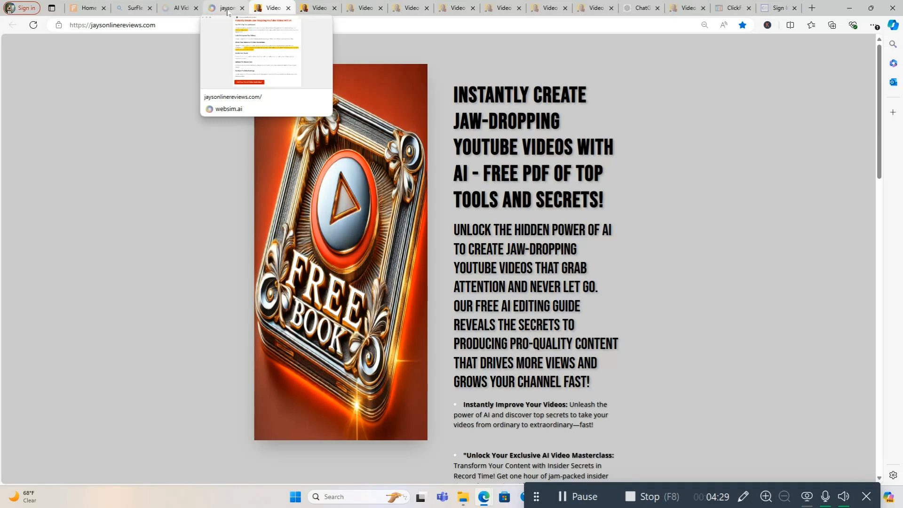
left_click(228, 9)
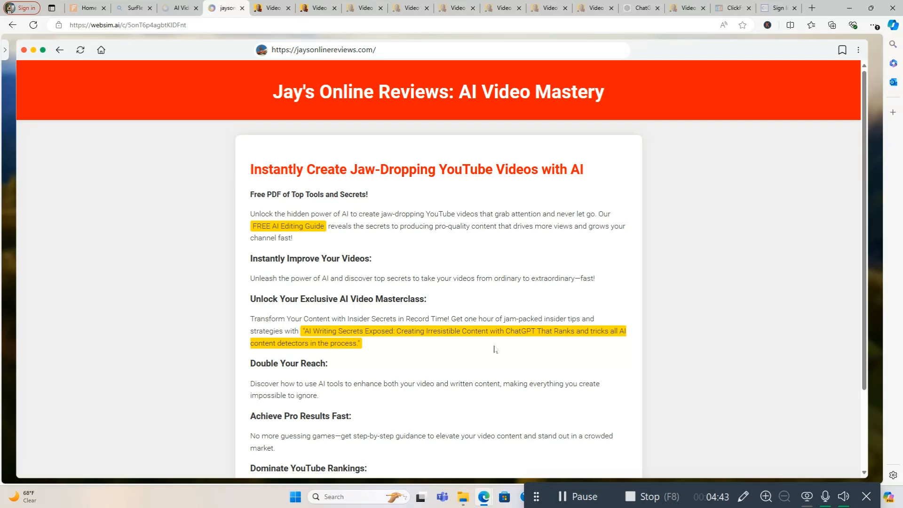
After the URL in the prompt, add "keep everything the same but add pictures representing Youtube video editing and the top tools".
scroll(564, 376, "down", 2)
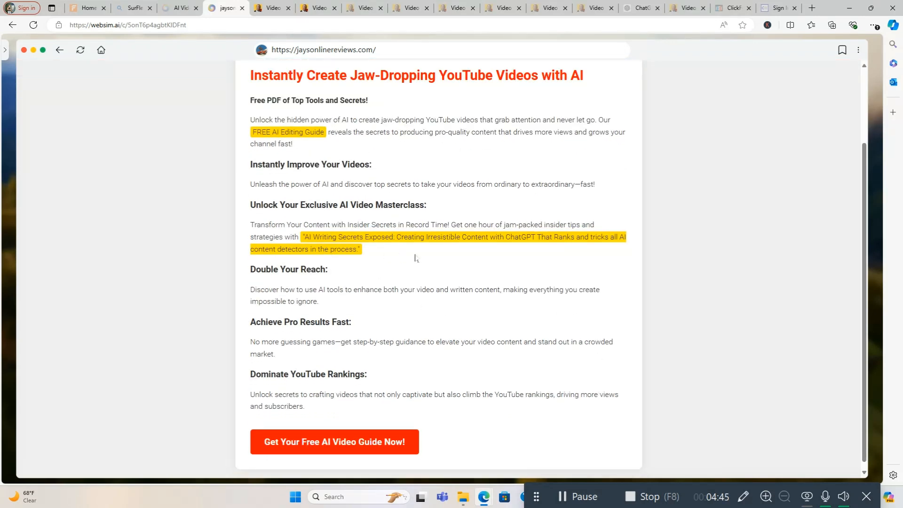
scroll(557, 340, "up", 2)
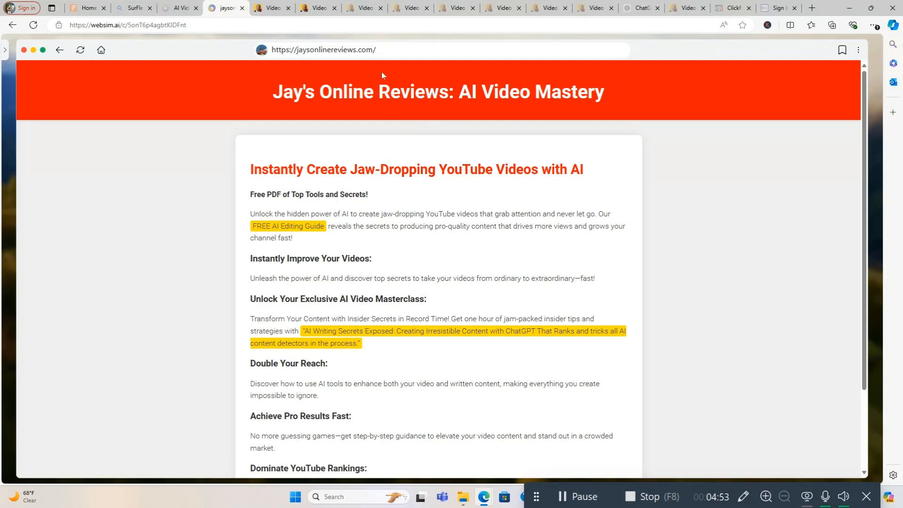
left_click(387, 52)
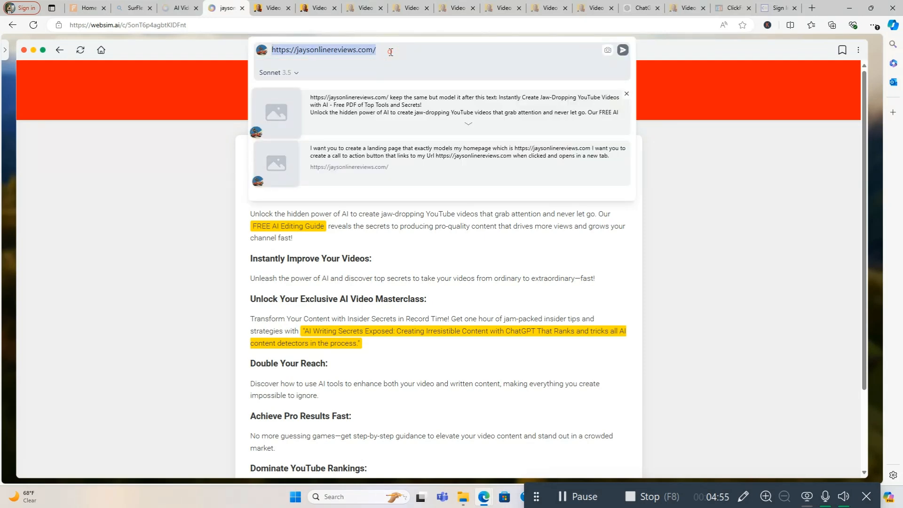
left_click(391, 53)
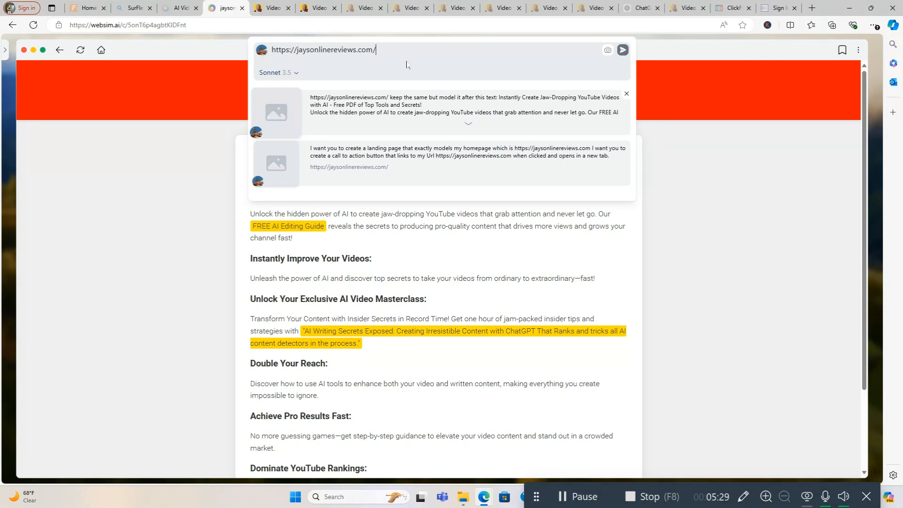
type("keep everything the")
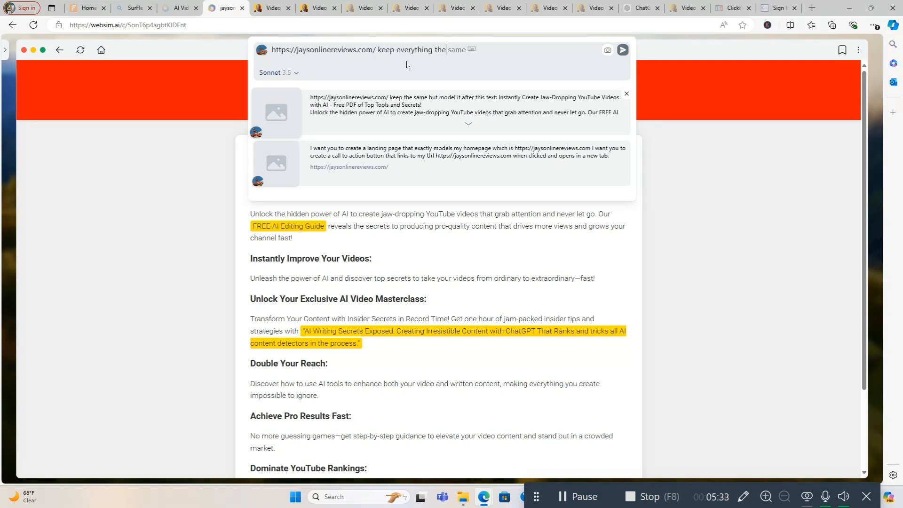
type(" same but add pictures representing")
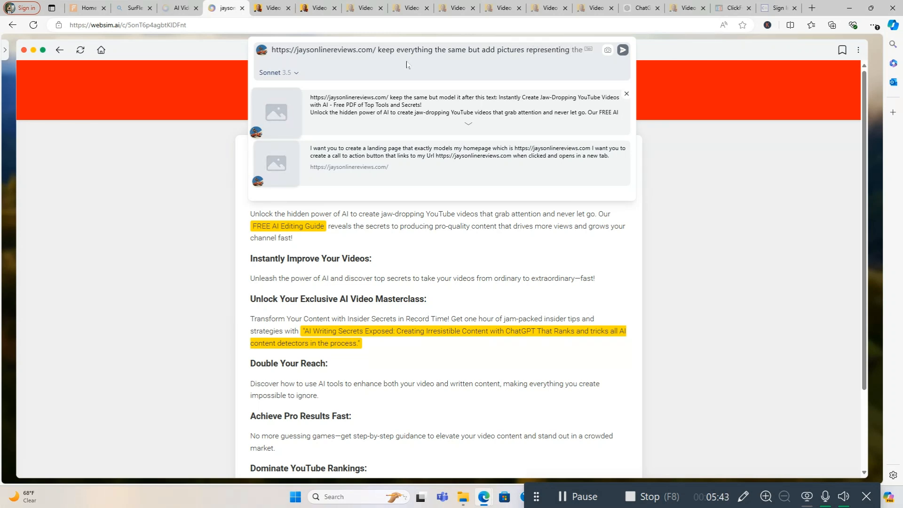
type(" Youtube video ed")
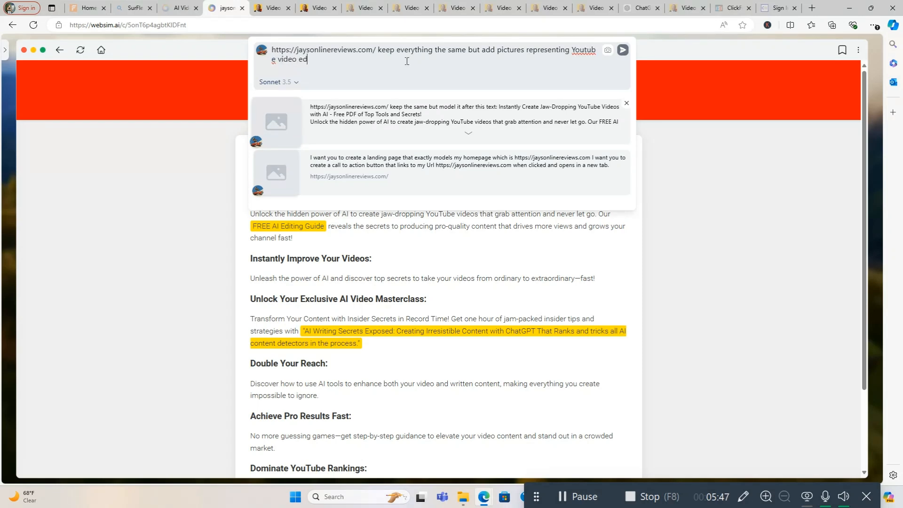
type("iting and the top tools the hea")
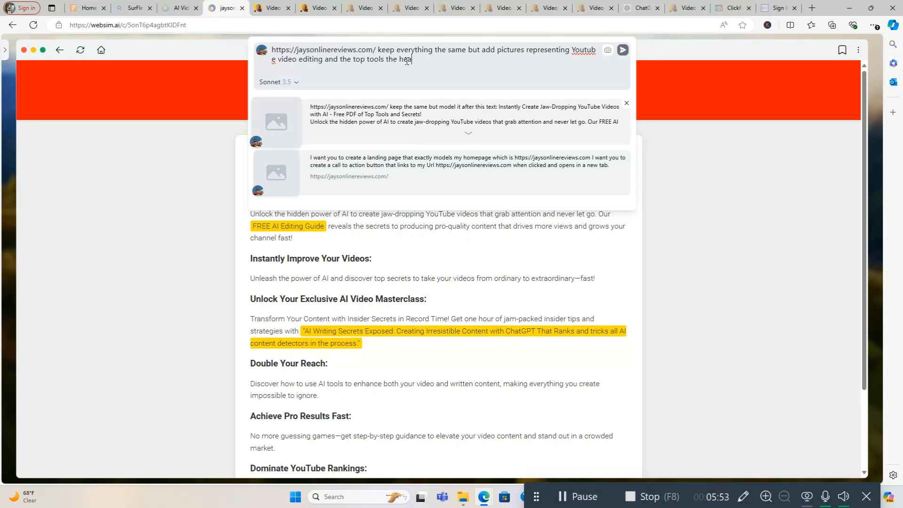
Continue the prompt by requesting a very professional header picture and a few more related pictures in the content's bullet points, and submit it.
type("der picture should be very prof")
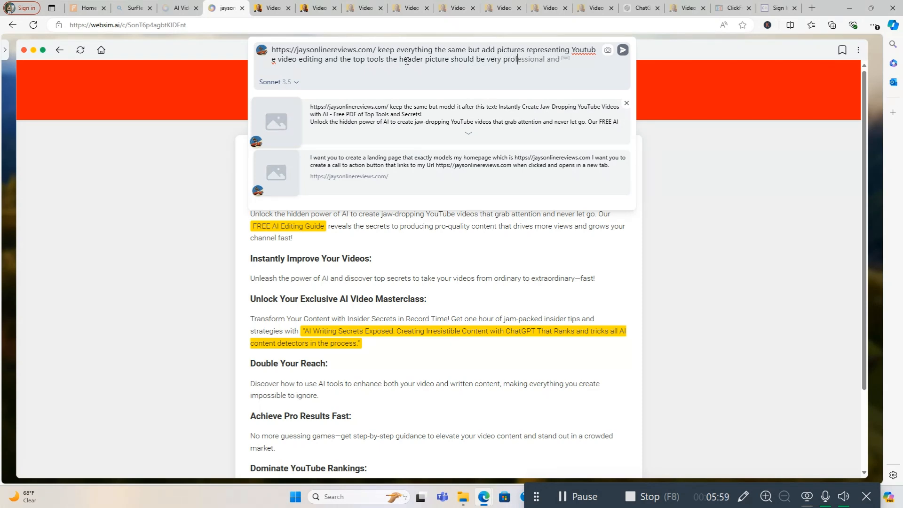
type("essional and put a few more")
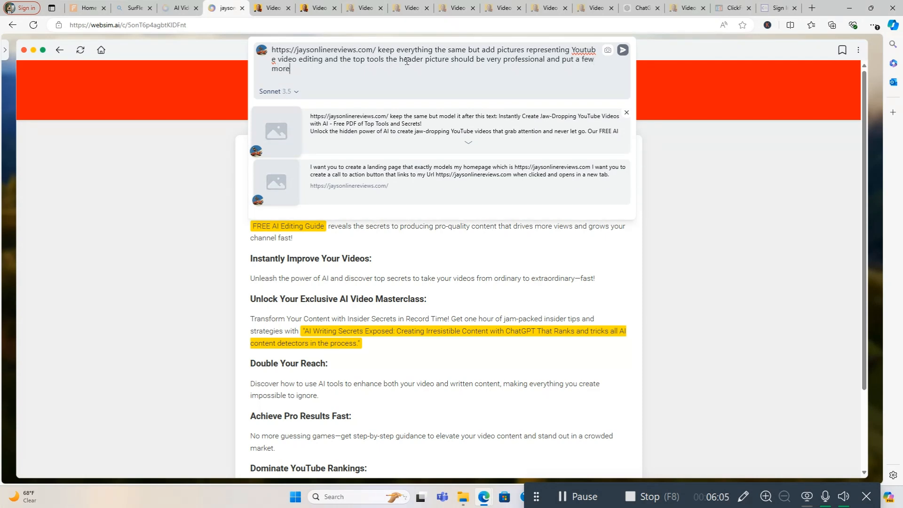
type(" related pictures in the actua")
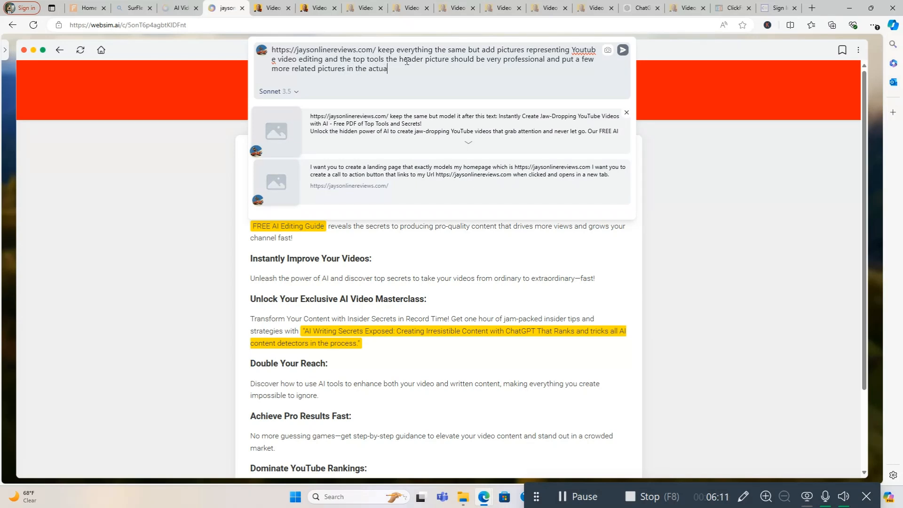
type("l bullet points of the content.")
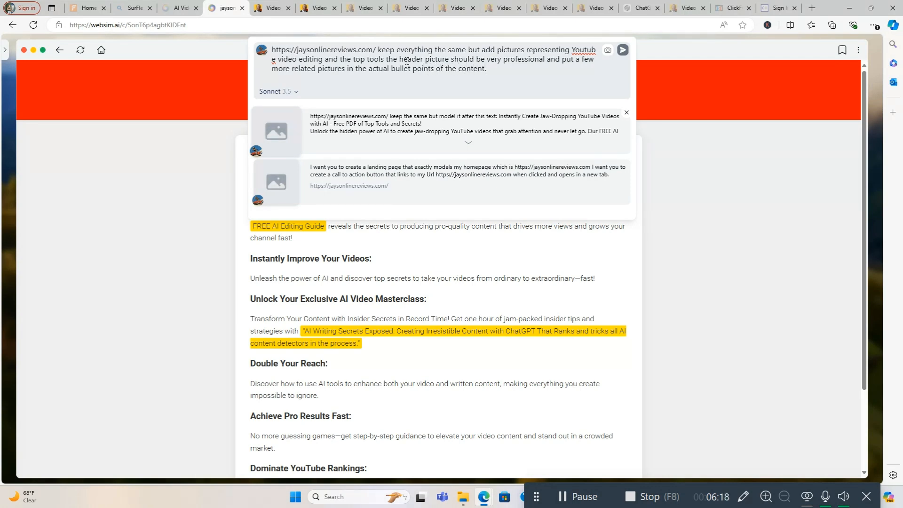
key("Return")
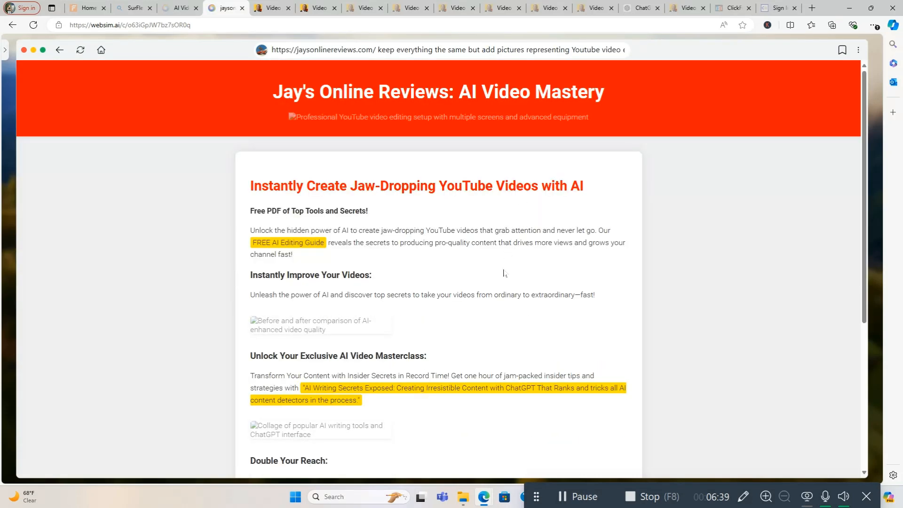
Review the pictures throughout the regenerated page and test its "Get Your Free AI Video Guide Now!" button.
scroll(519, 307, "down", 5)
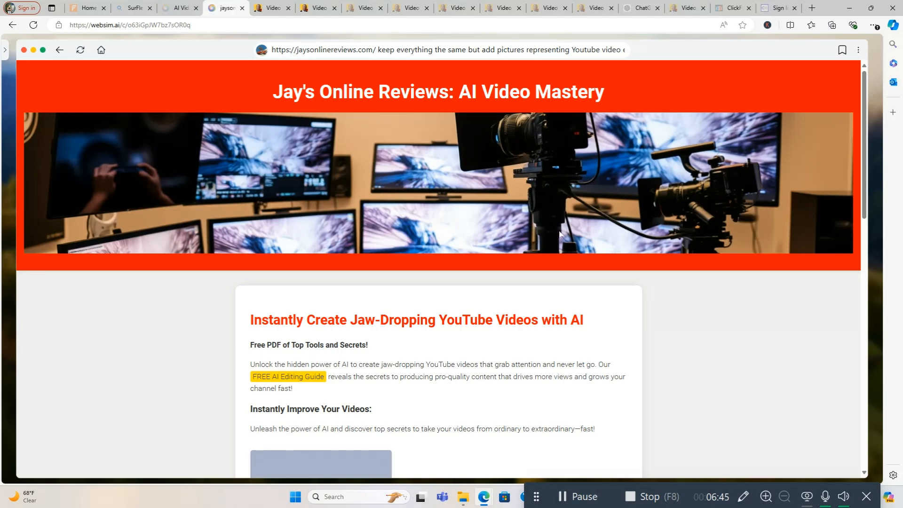
scroll(542, 210, "down", 5)
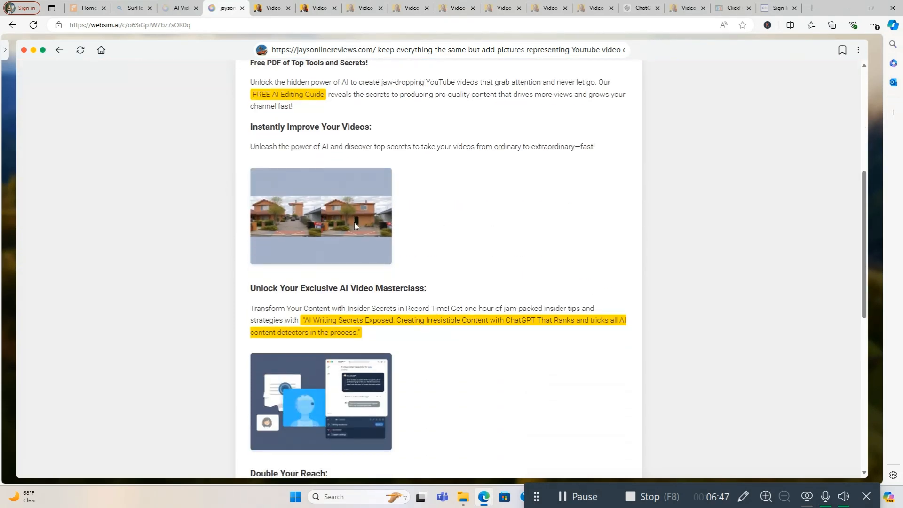
scroll(451, 226, "down", 3)
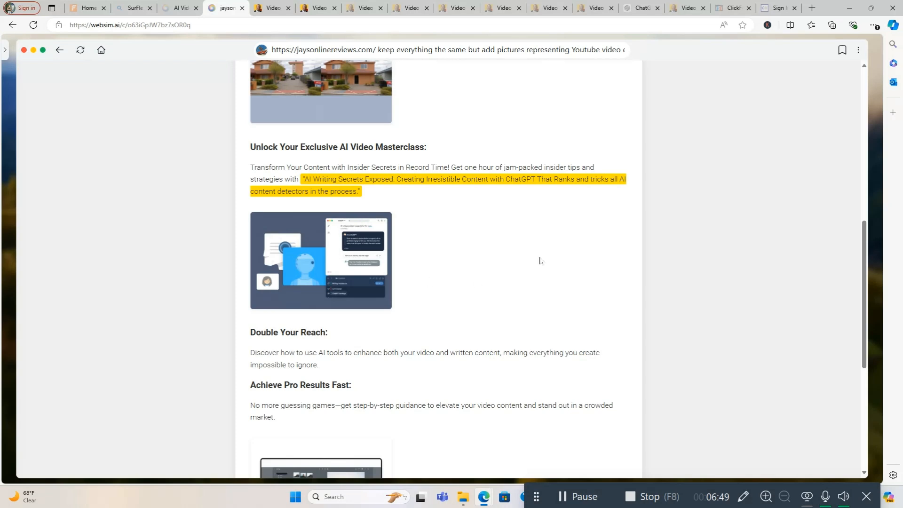
scroll(539, 259, "down", 3)
scroll(520, 260, "down", 2)
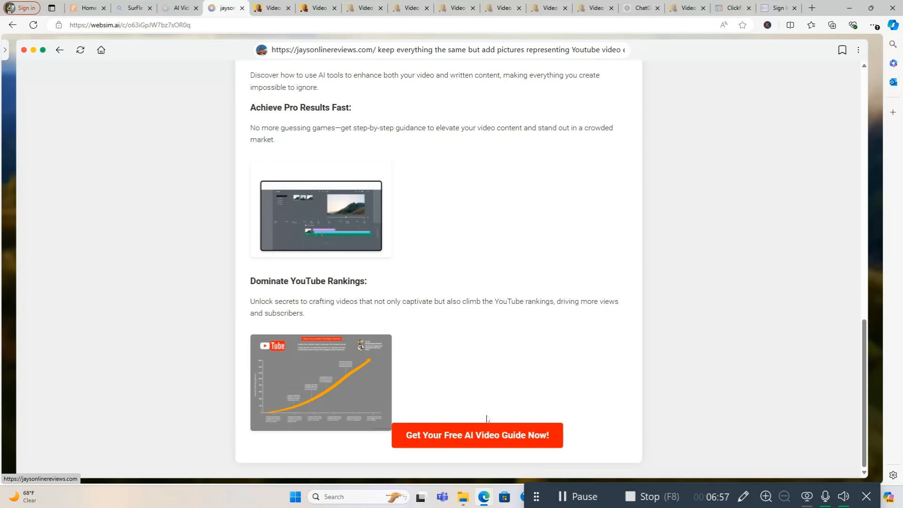
left_click(479, 439)
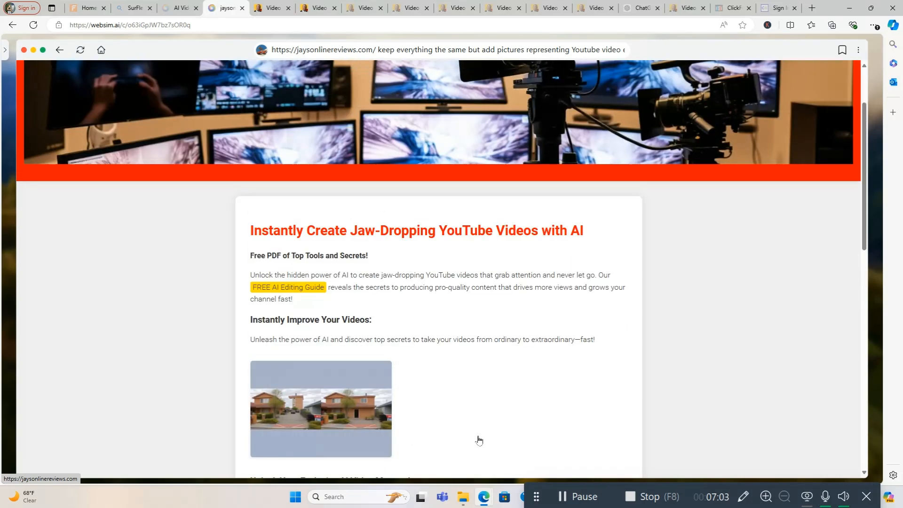
scroll(487, 426, "down", 4)
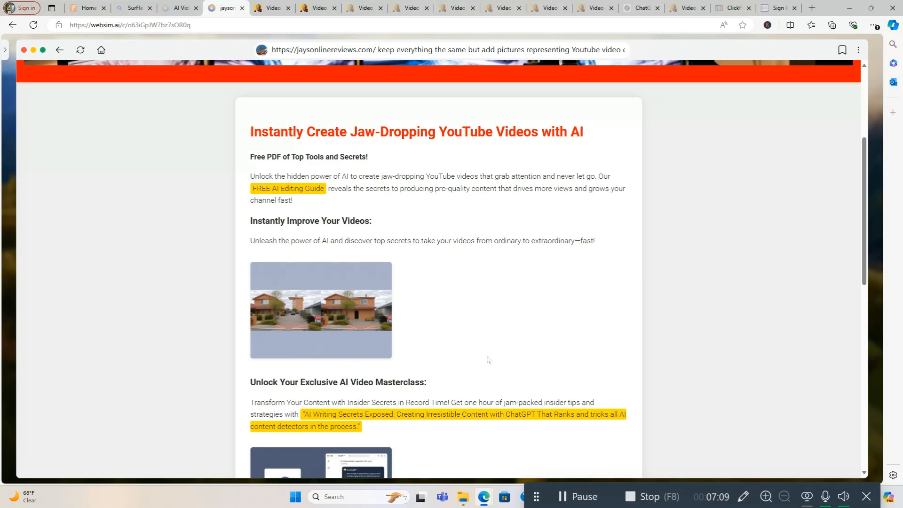
scroll(486, 360, "up", 4)
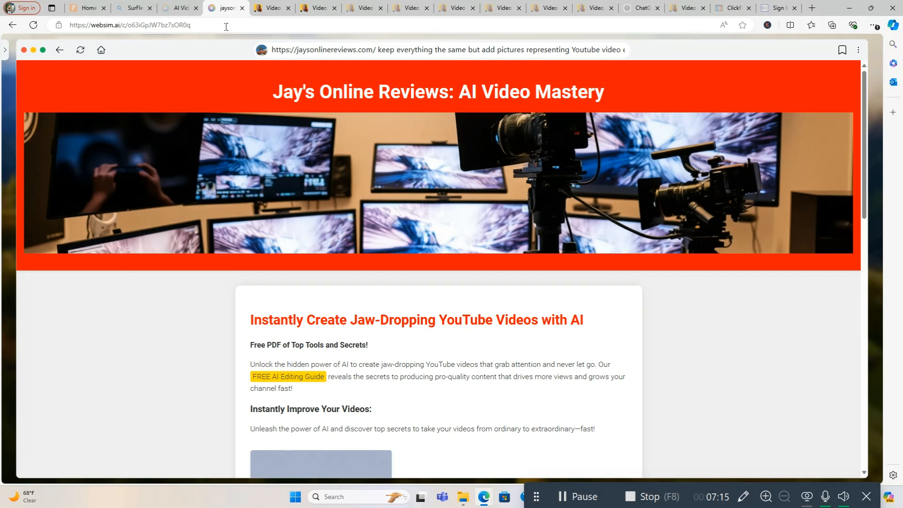
Switch to the AI Video Mastery page, test its "Get Your FREE AI Editing Guide" button and return to the page.
left_click(185, 8)
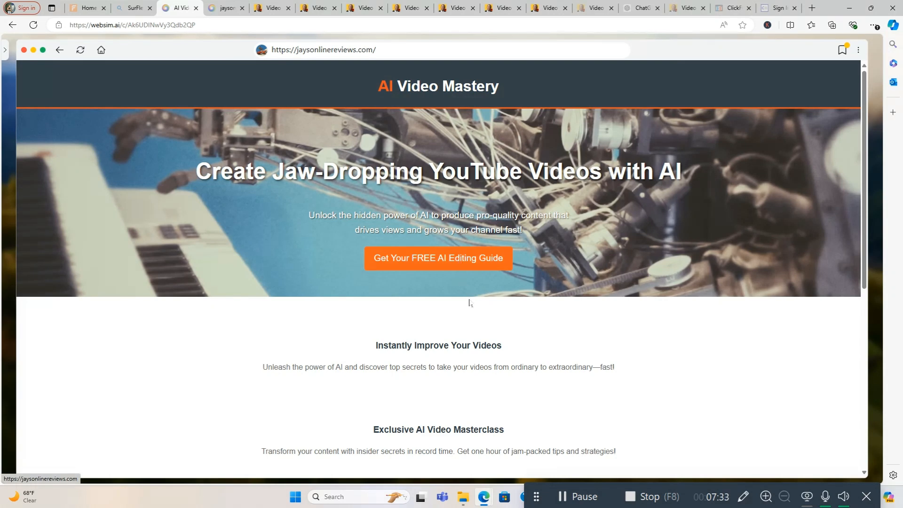
left_click(459, 263)
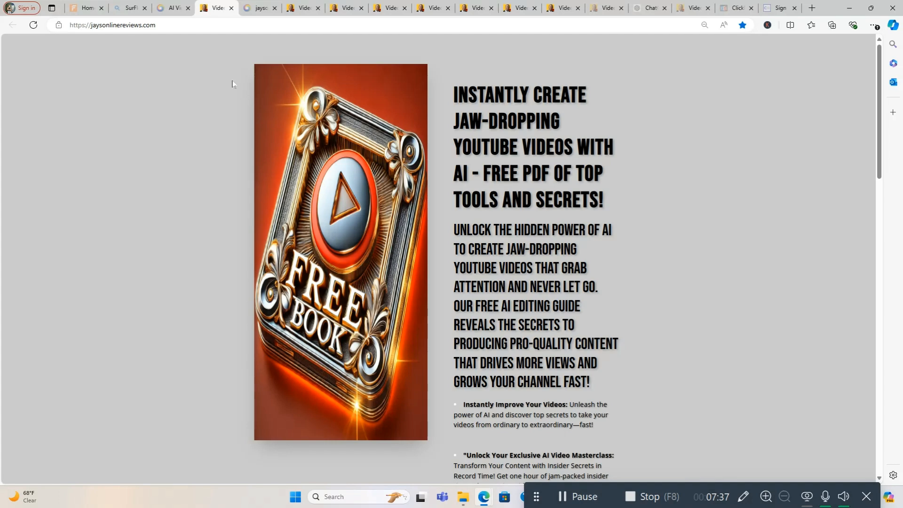
left_click(173, 9)
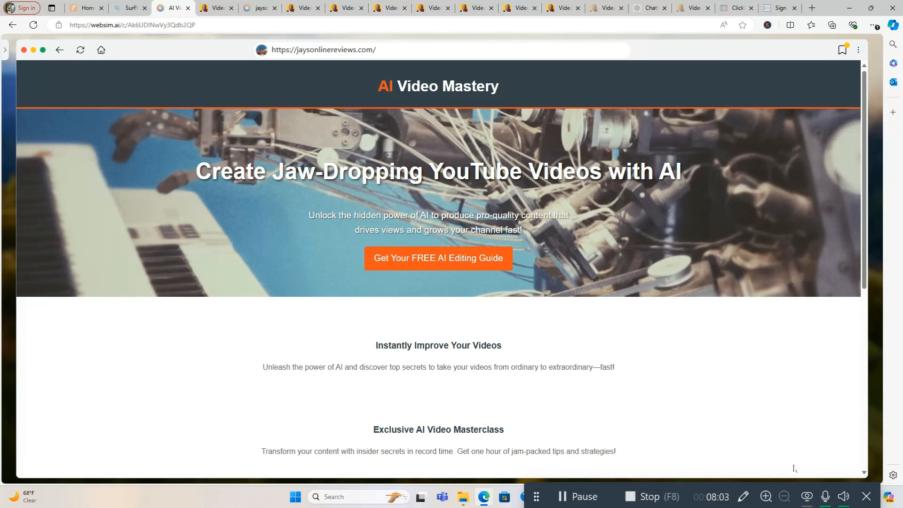
Draw a freehand black arrow pointing at WebSim's page options, close the annotation tools and show those options.
left_click(743, 496)
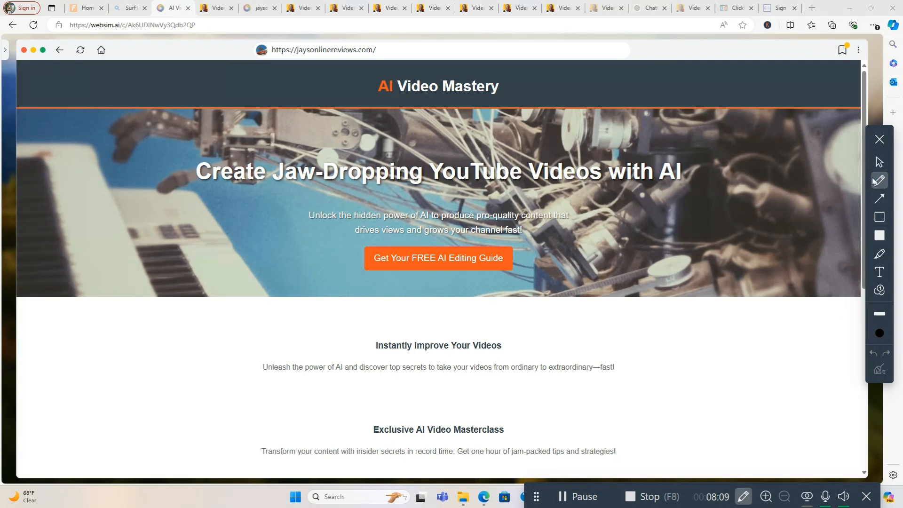
mouse_move(848, 74)
left_mouse_down()
mouse_move(855, 57)
mouse_move(862, 64)
left_mouse_up()
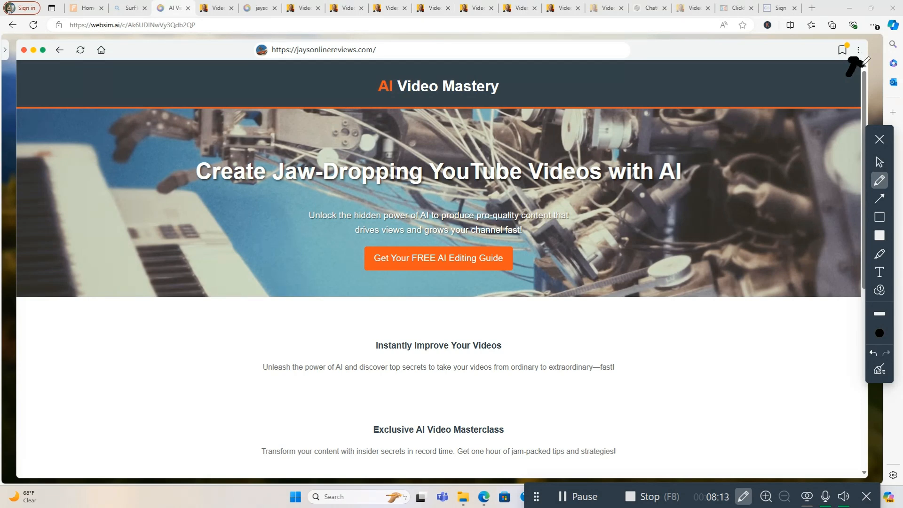
left_click(880, 141)
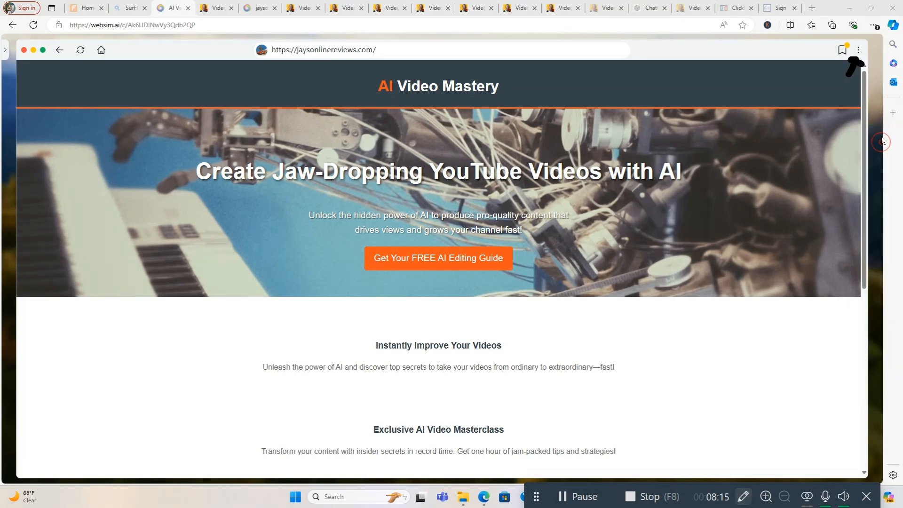
left_click(858, 50)
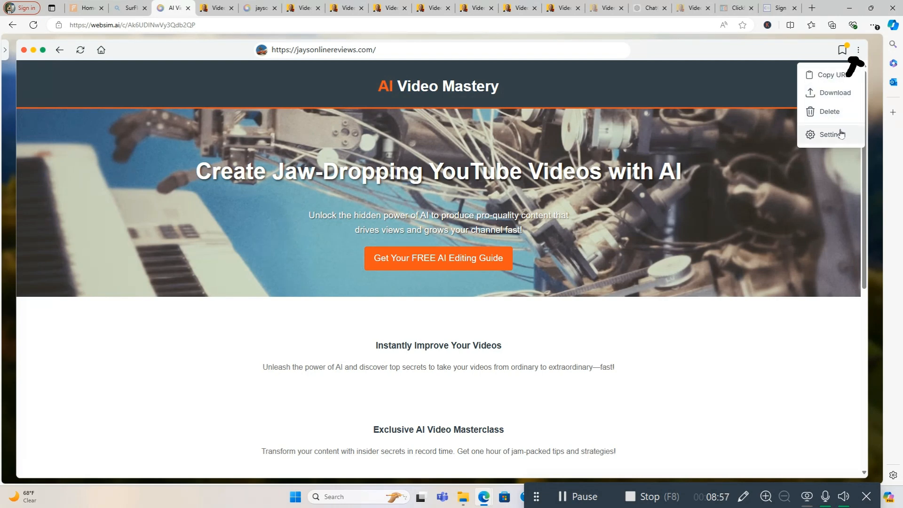
View and dismiss the page's bookmark settings, and draw a second freehand black arrow pointing at the bookmark control.
left_click(841, 49)
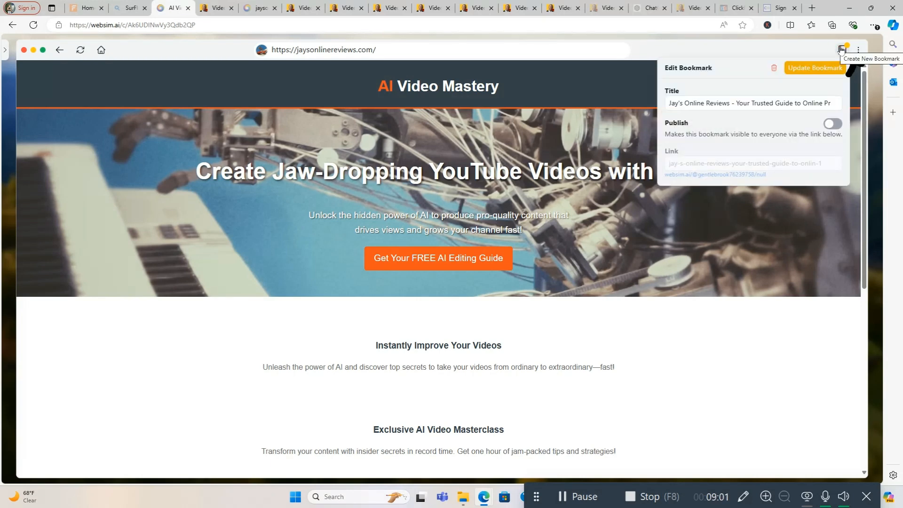
left_click(844, 67)
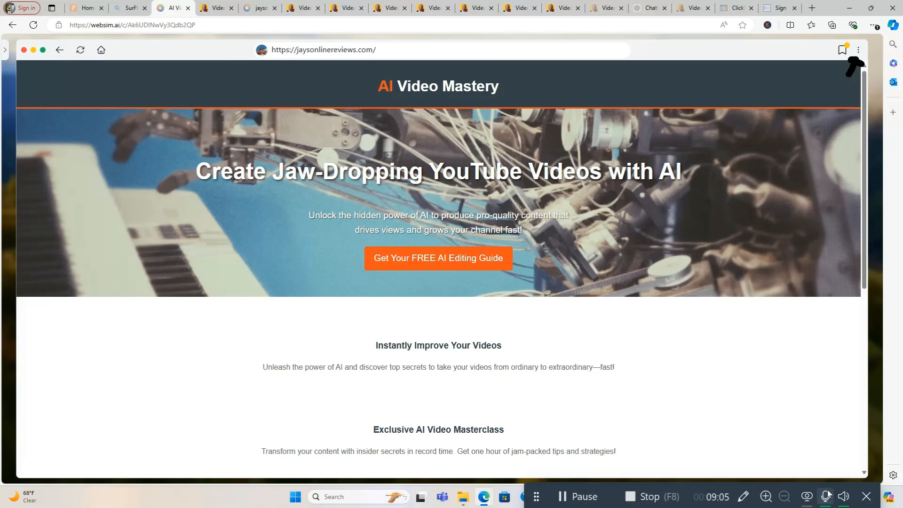
left_click(742, 496)
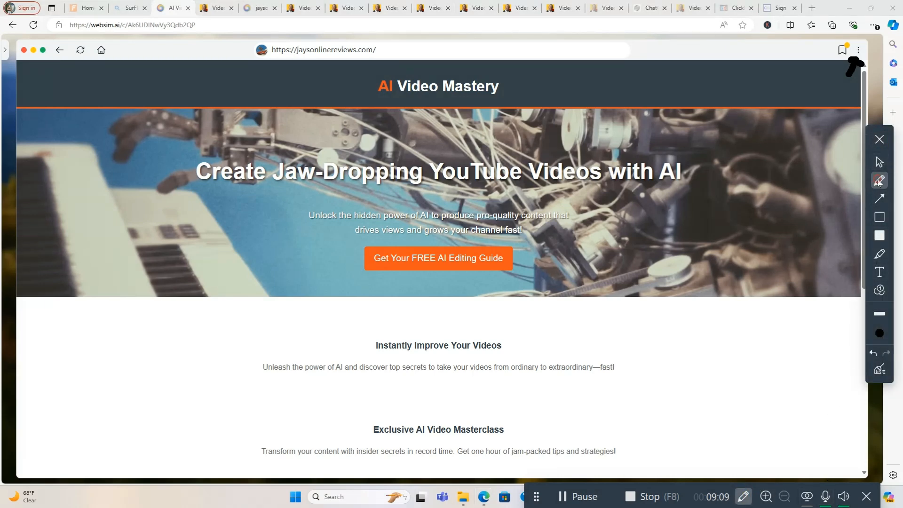
mouse_move(815, 77)
left_mouse_down()
mouse_move(829, 54)
mouse_move(823, 48)
mouse_move(835, 55)
mouse_move(835, 72)
left_mouse_up()
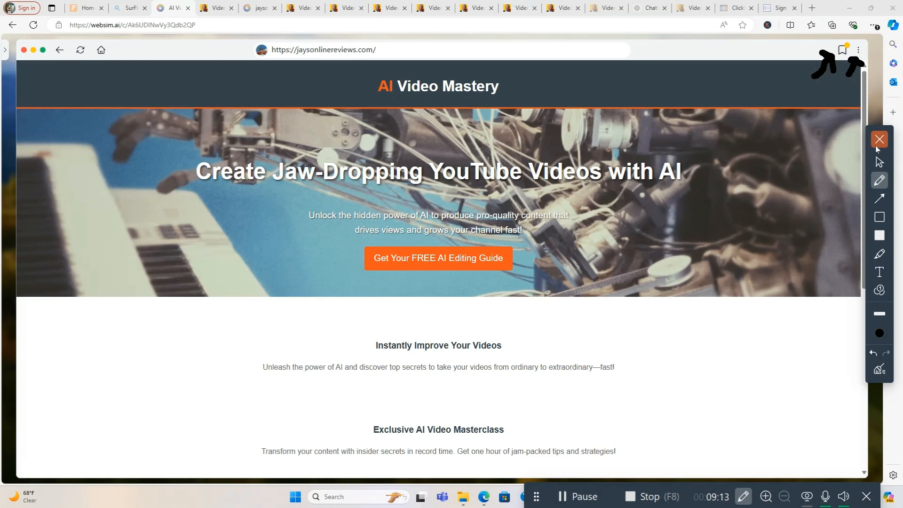
left_click(876, 147)
Bookmark the AI Video Mastery page and turn on publishing for the new bookmark.
left_click(843, 51)
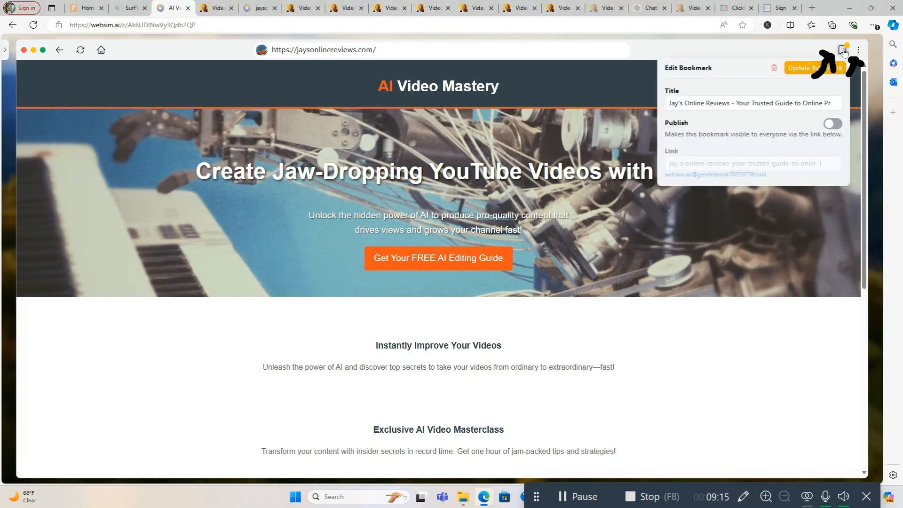
left_click(845, 52)
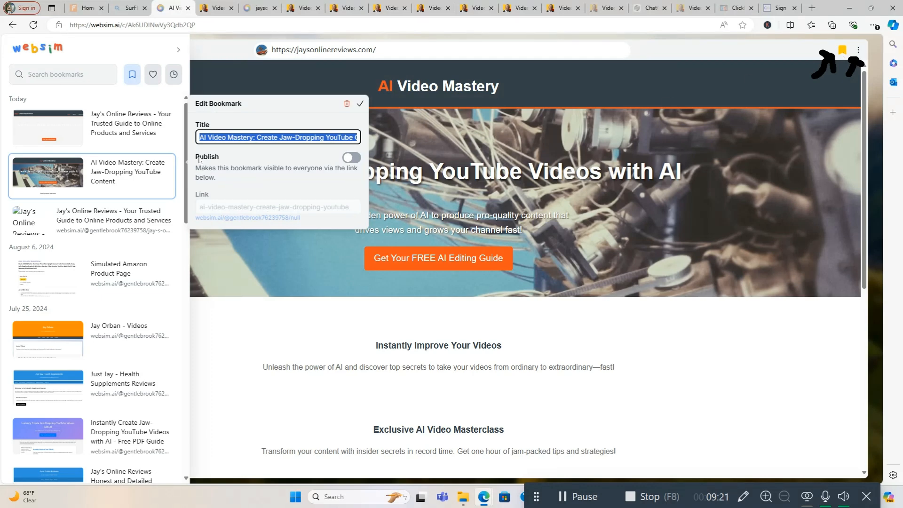
left_click(350, 158)
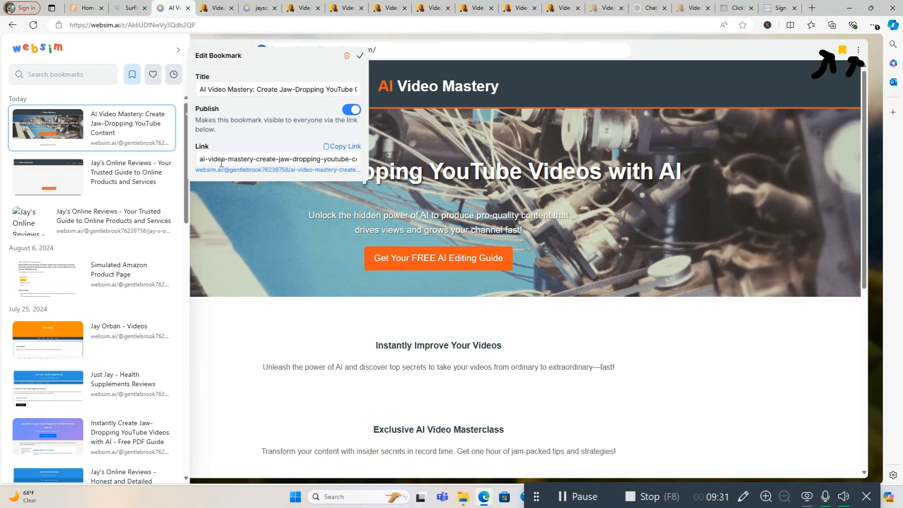
Highlight the start of the published bookmark's link name without changing it, and copy the full public link.
left_click_drag(200, 160, 266, 160)
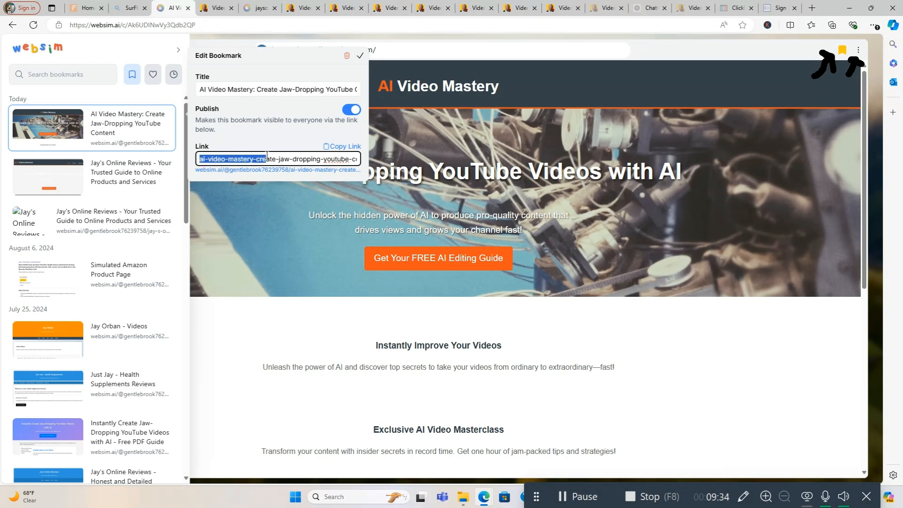
left_click(347, 148)
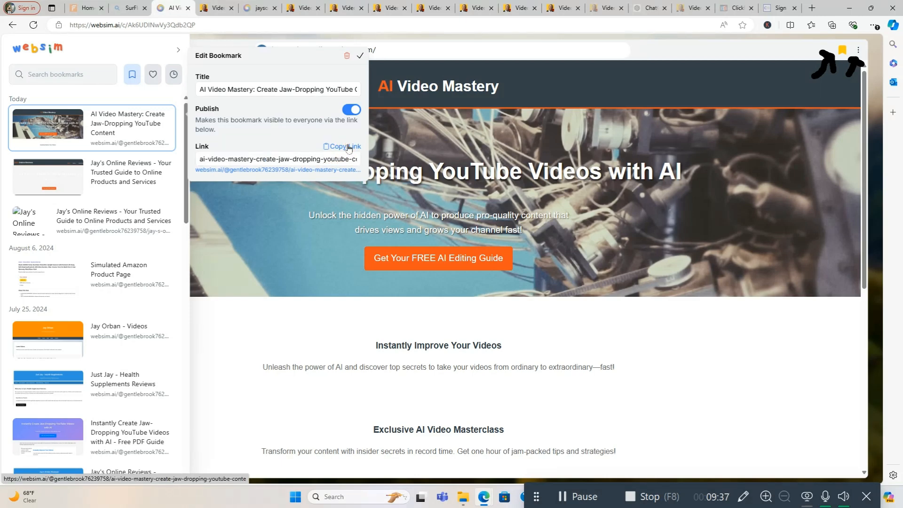
left_click_drag(202, 160, 266, 160)
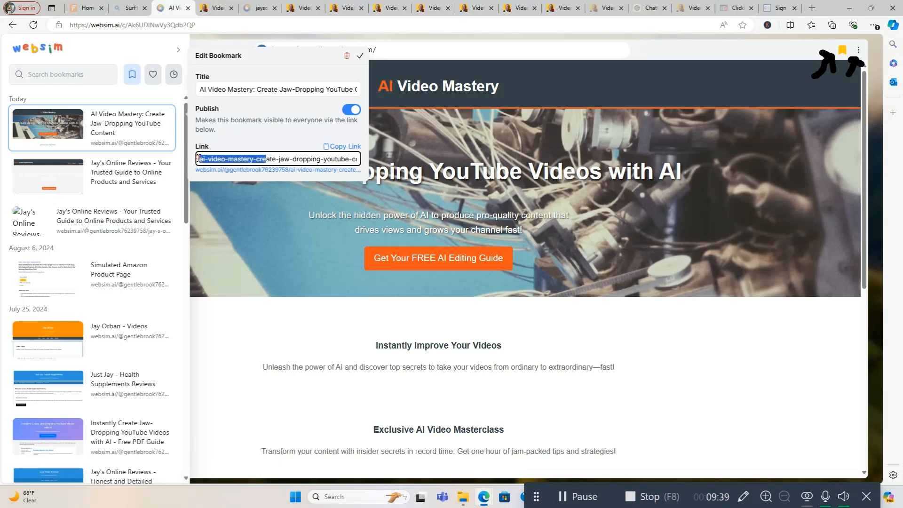
left_click(230, 159)
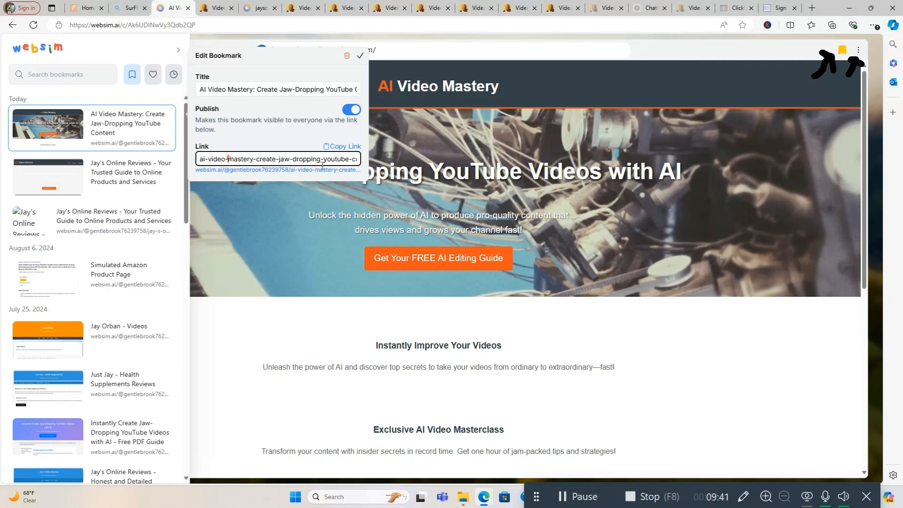
left_click(347, 148)
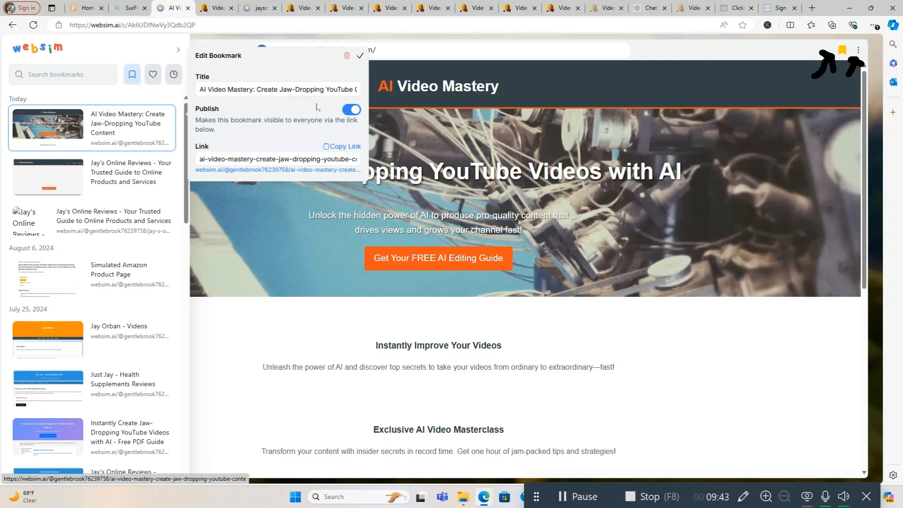
Load the copied public link in the browser tab holding the red Jay's Online Reviews version, and review the published page down to its footer.
left_click(260, 9)
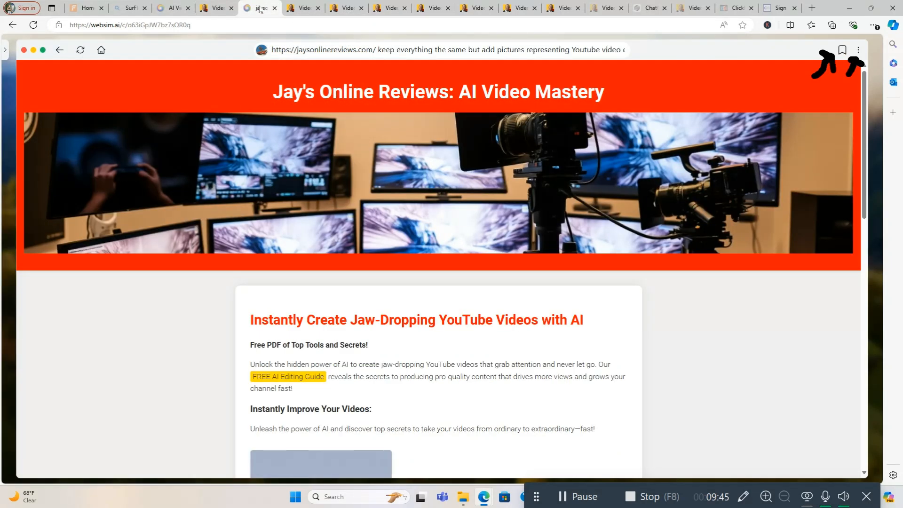
left_click(217, 24)
key("BackSpace")
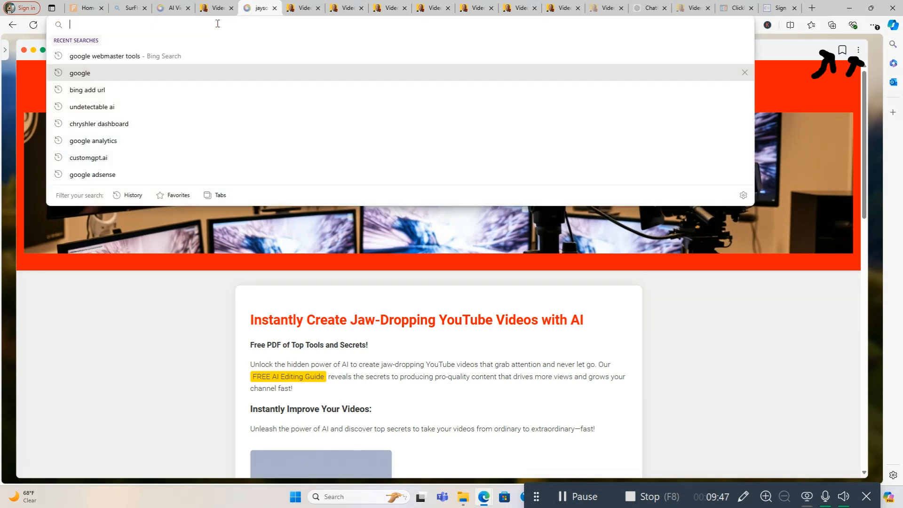
right_click(217, 24)
left_click(245, 126)
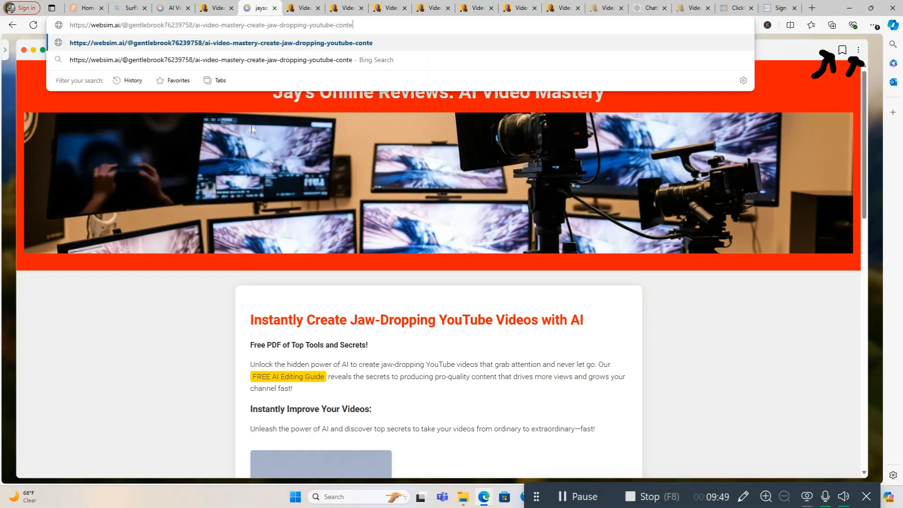
key("Return")
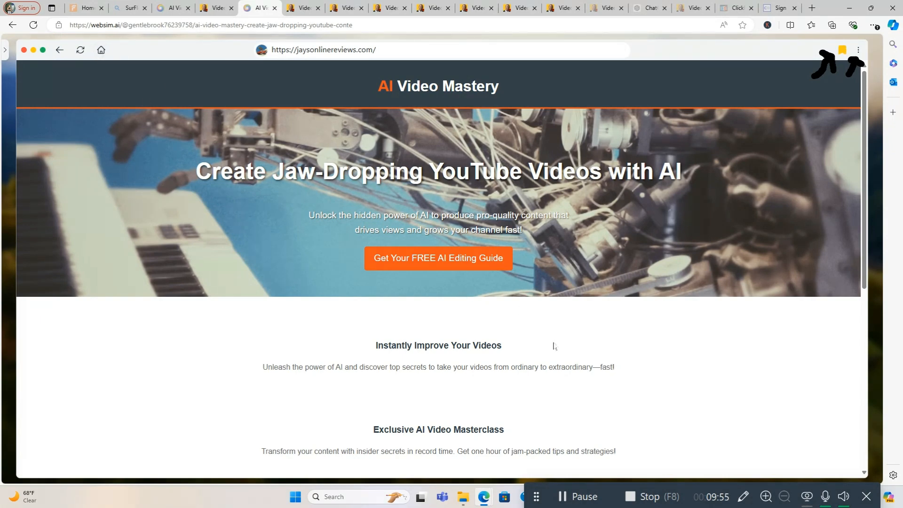
scroll(594, 383, "down", 3)
scroll(609, 350, "up", 3)
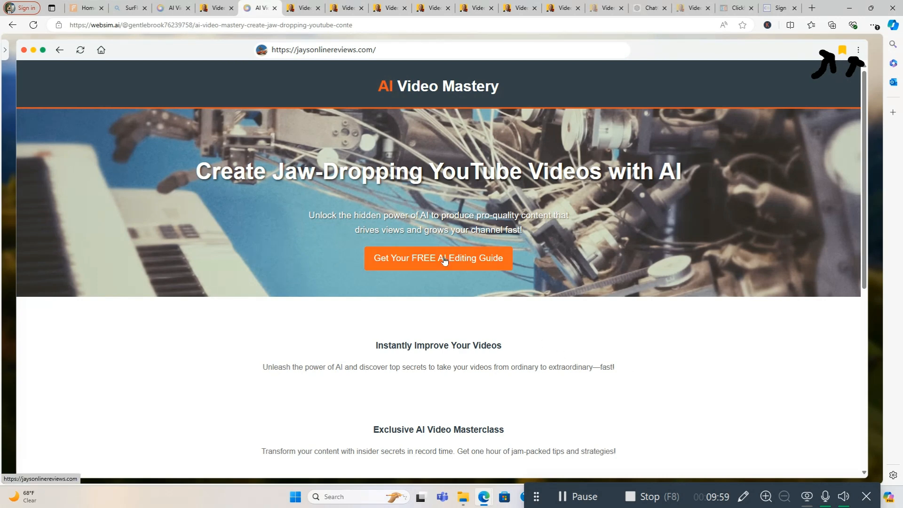
scroll(532, 284, "down", 5)
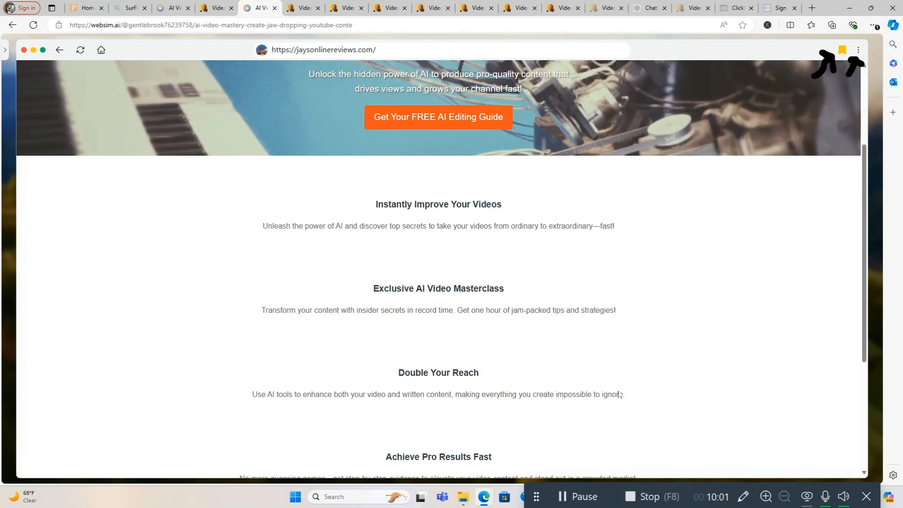
scroll(585, 382, "down", 1)
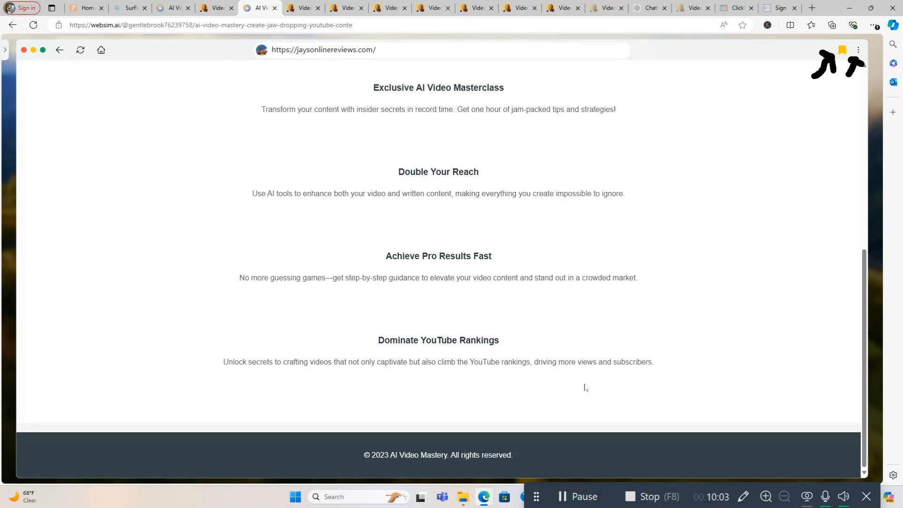
scroll(578, 409, "up", 7)
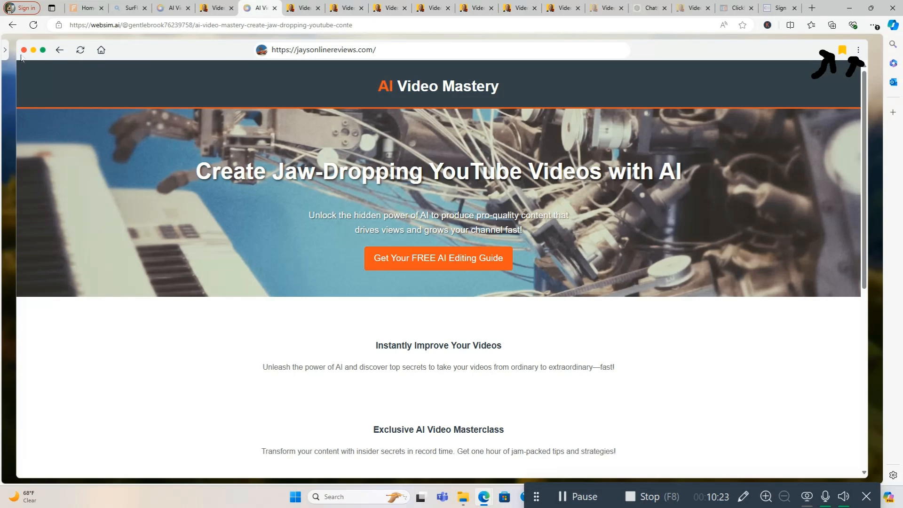
Show the page options and the bookmark settings, switch Publish on there and dismiss the settings without updating the bookmark.
left_click(858, 50)
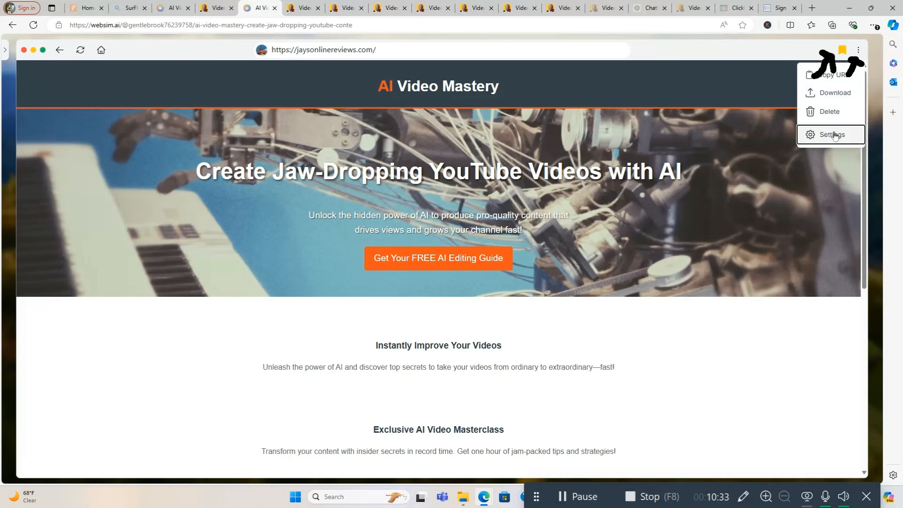
left_click(838, 51)
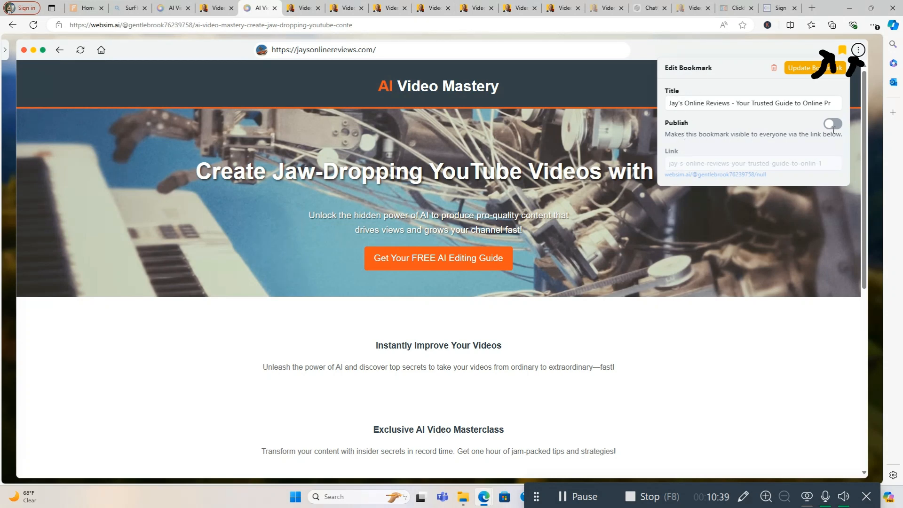
left_click(833, 126)
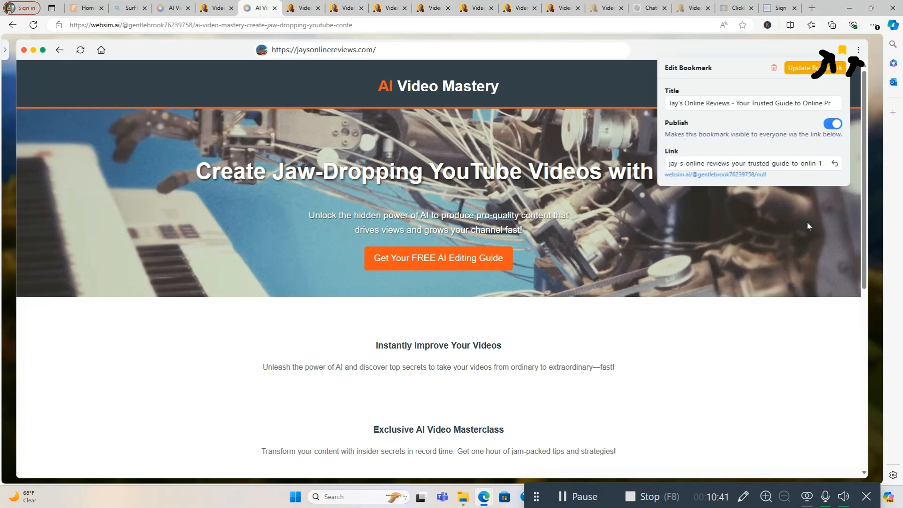
left_click(804, 267)
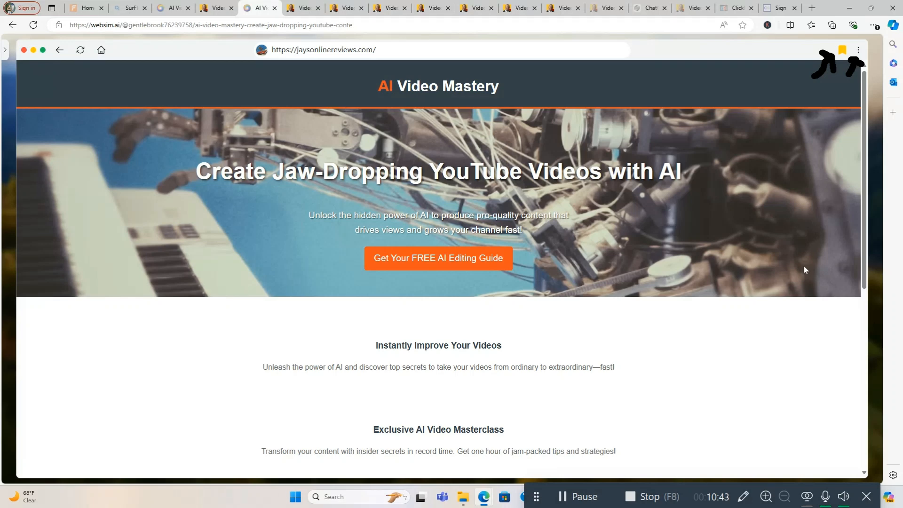